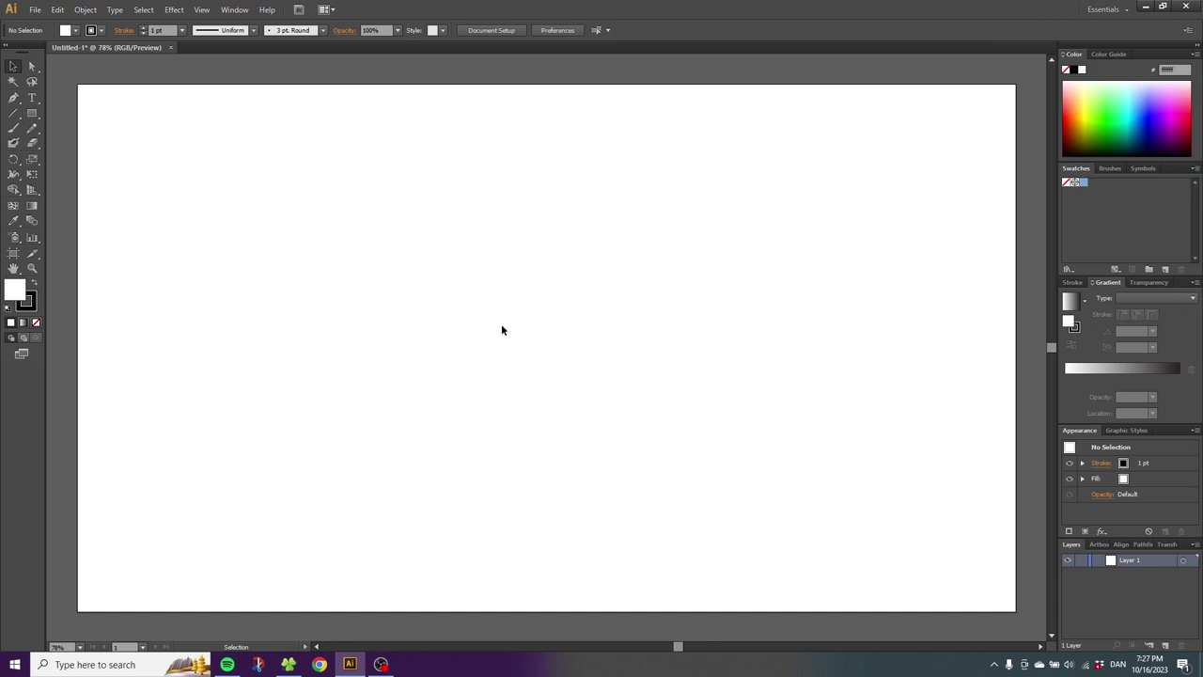
Show the grid over the artboard and turn on Snap to Grid from the View menu.
left_click(201, 9)
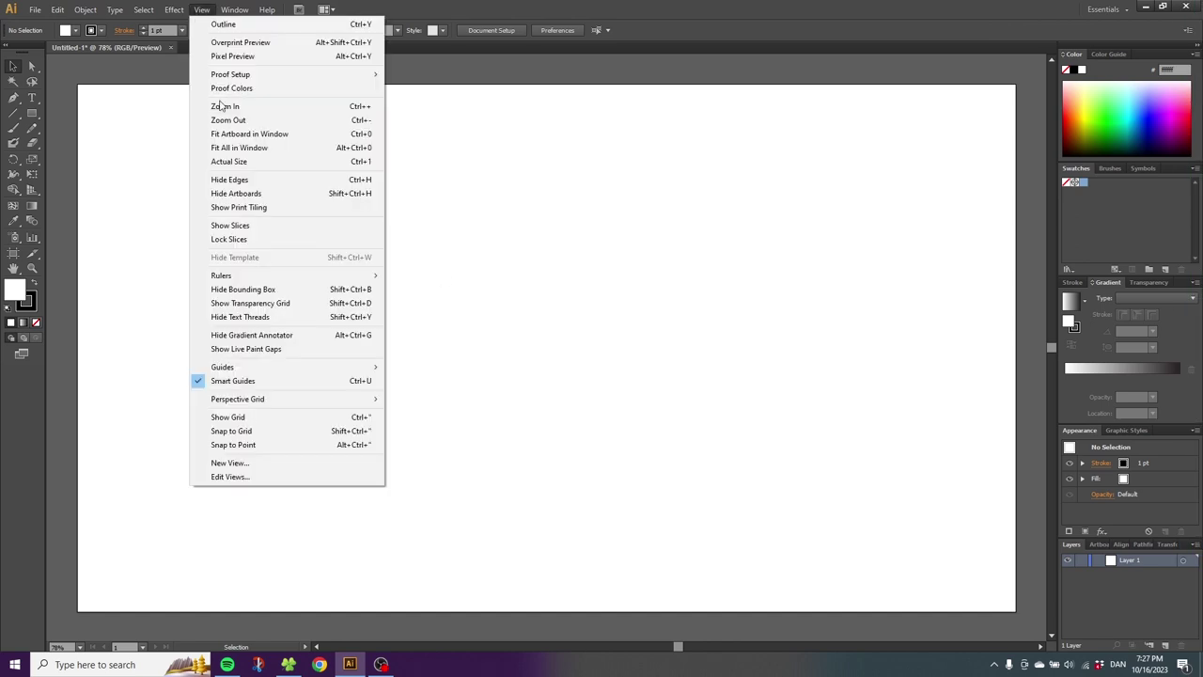
left_click(263, 417)
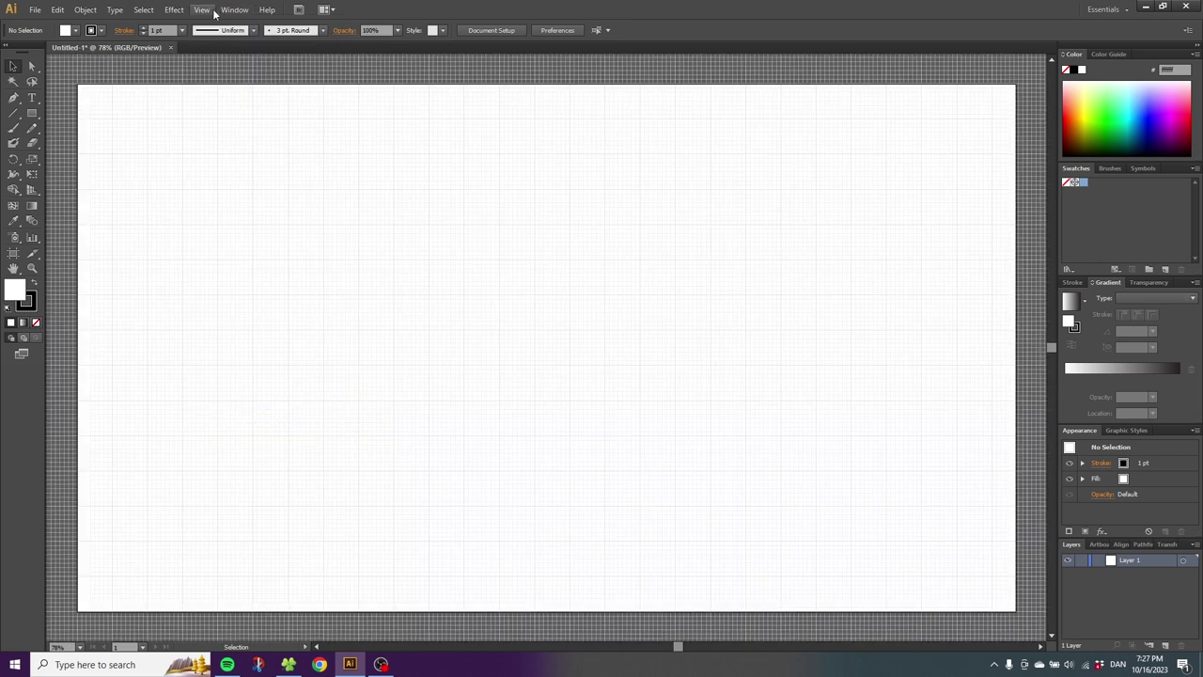
left_click(212, 12)
left_click(269, 430)
Zoom in on the artboard and draw a small 72 px circle with the Ellipse tool.
key("z")
left_click_drag(315, 218, 712, 416)
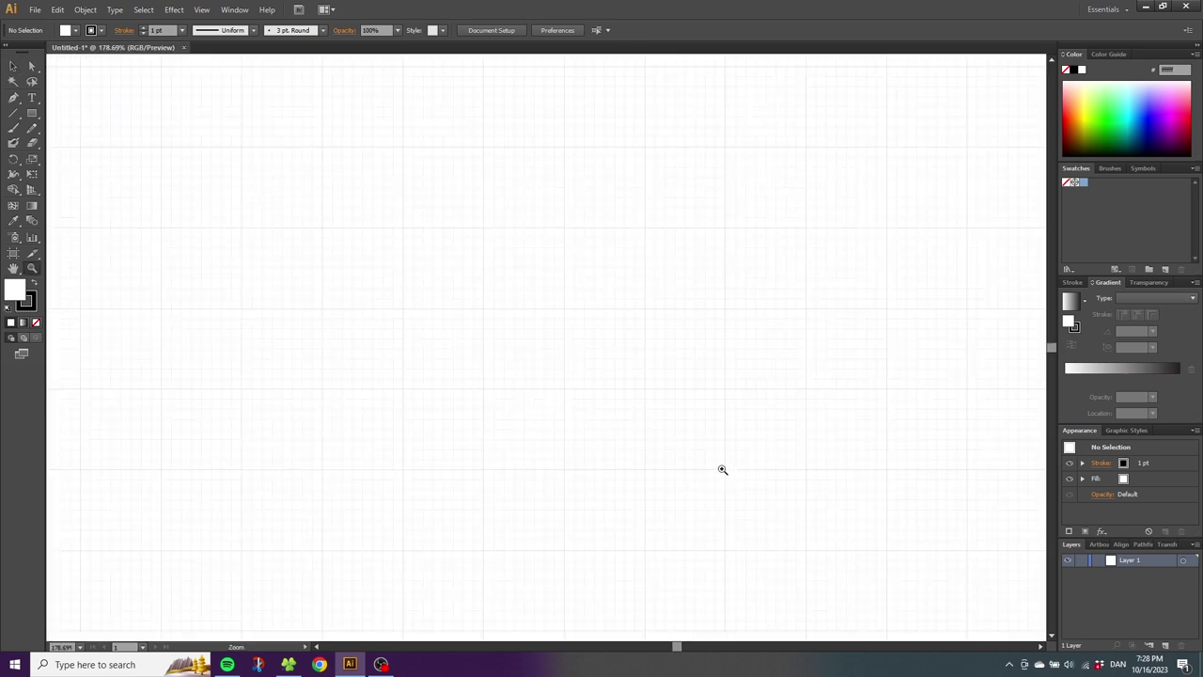
left_click_drag(31, 112, 103, 140)
left_click_drag(321, 309, 404, 375)
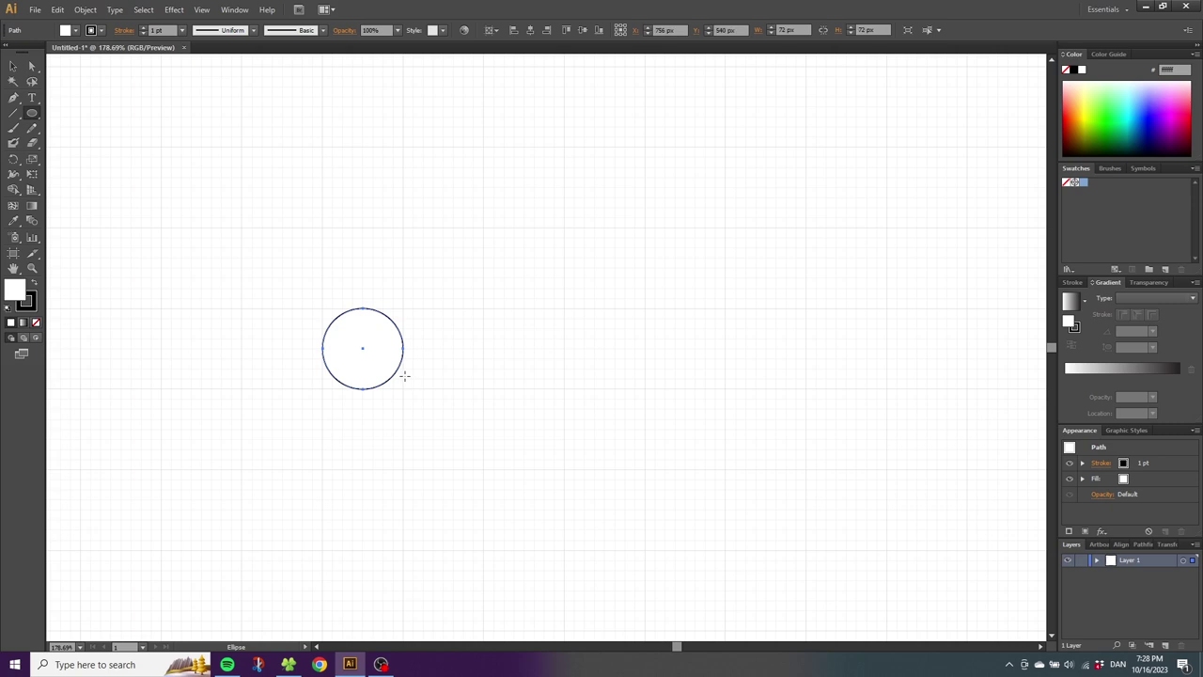
Copy the circle rightward, enlarging two copies to 108 px and larger, plus a small end circle.
left_click(17, 68)
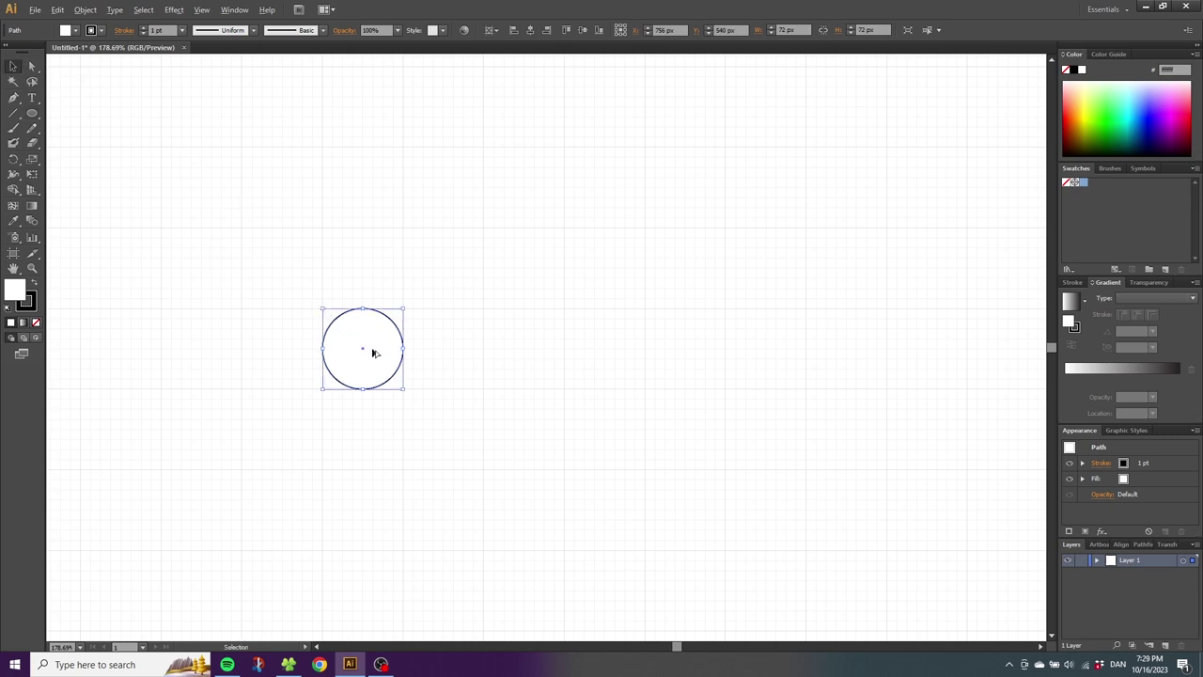
left_click_drag(371, 349, 415, 354)
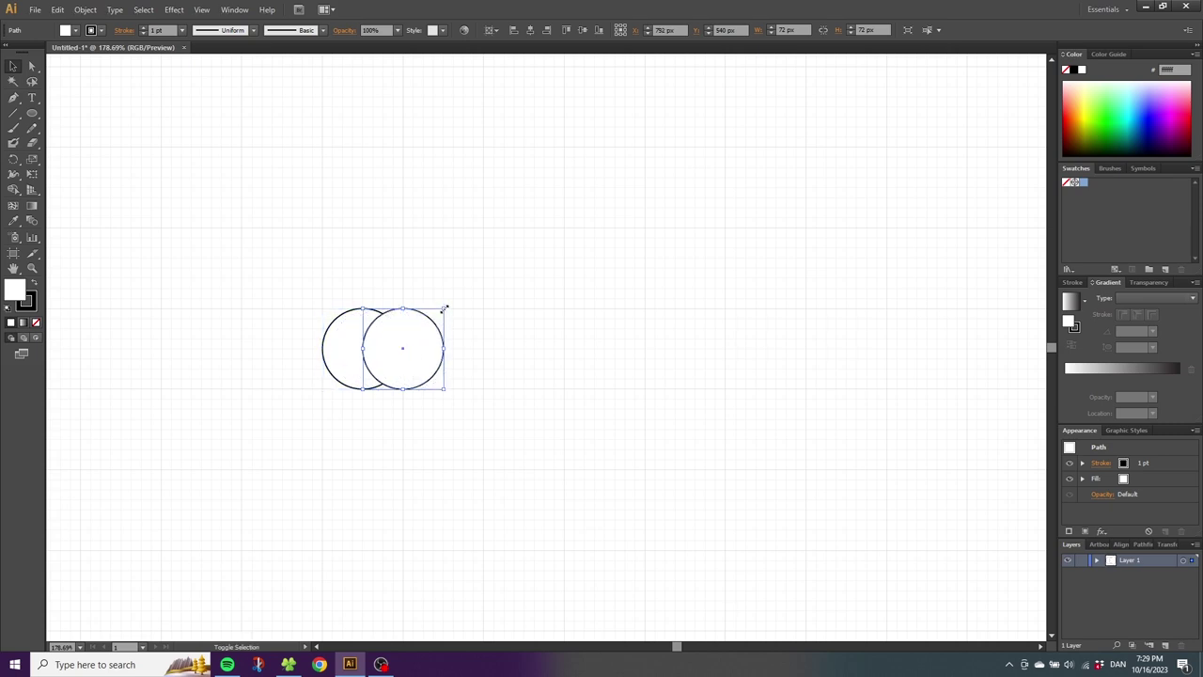
left_click_drag(446, 306, 485, 268)
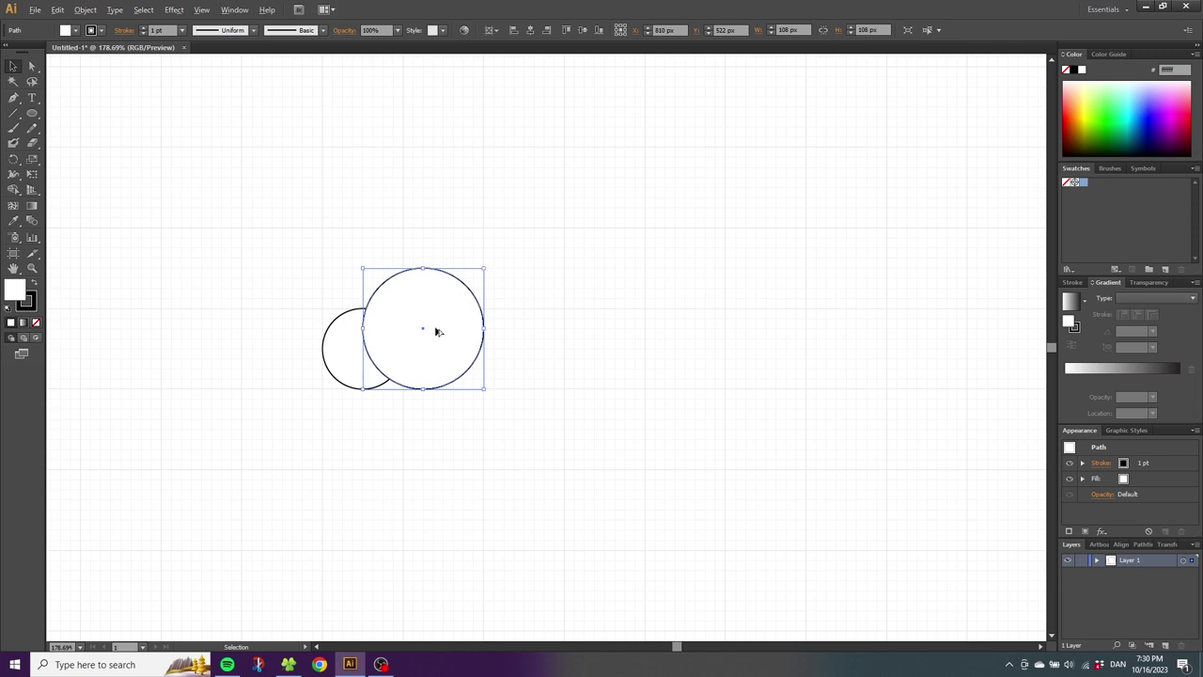
left_click_drag(445, 330, 498, 332)
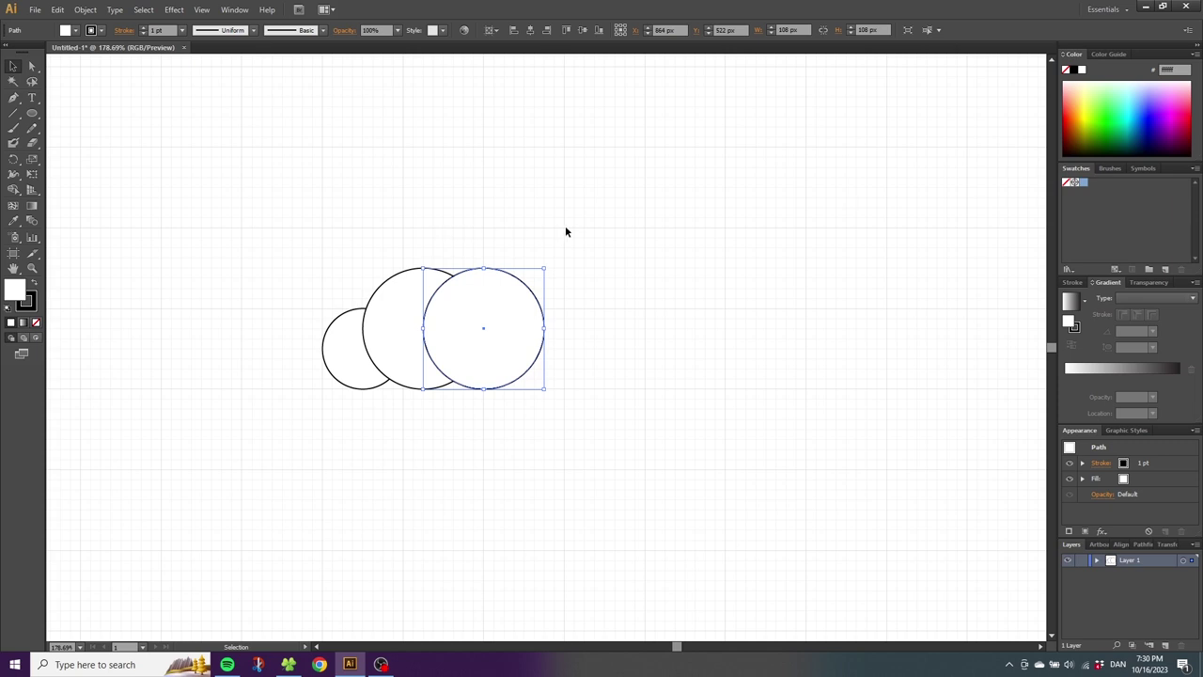
left_click_drag(545, 267, 595, 228)
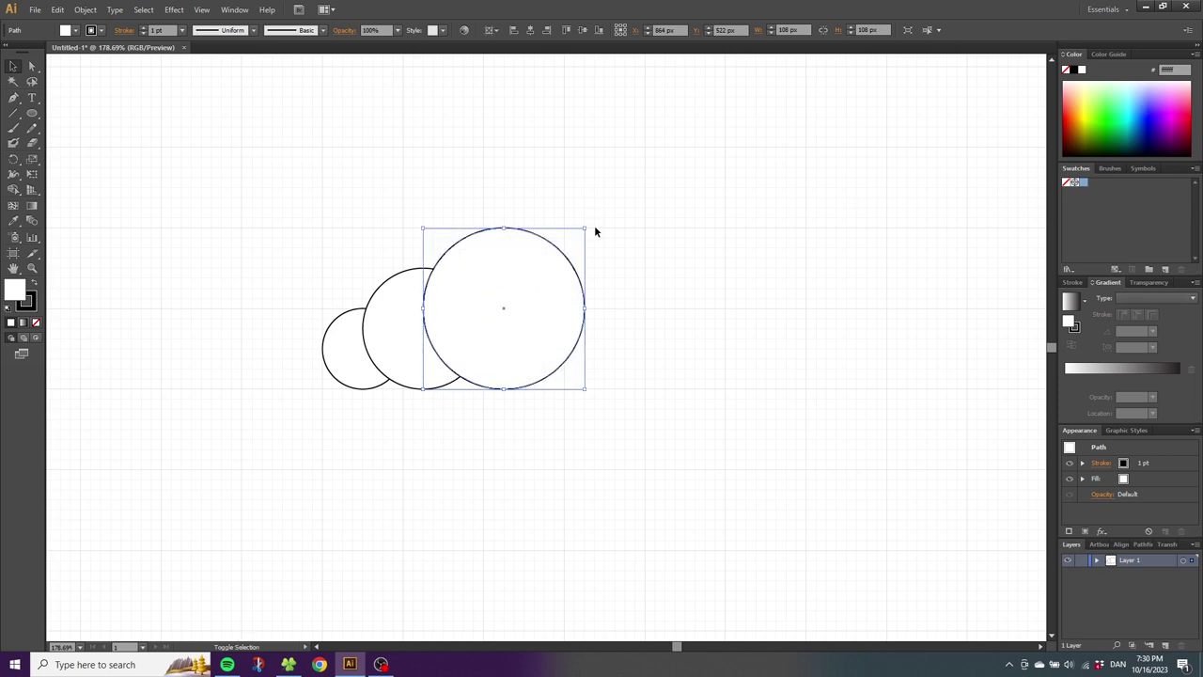
left_click(350, 336)
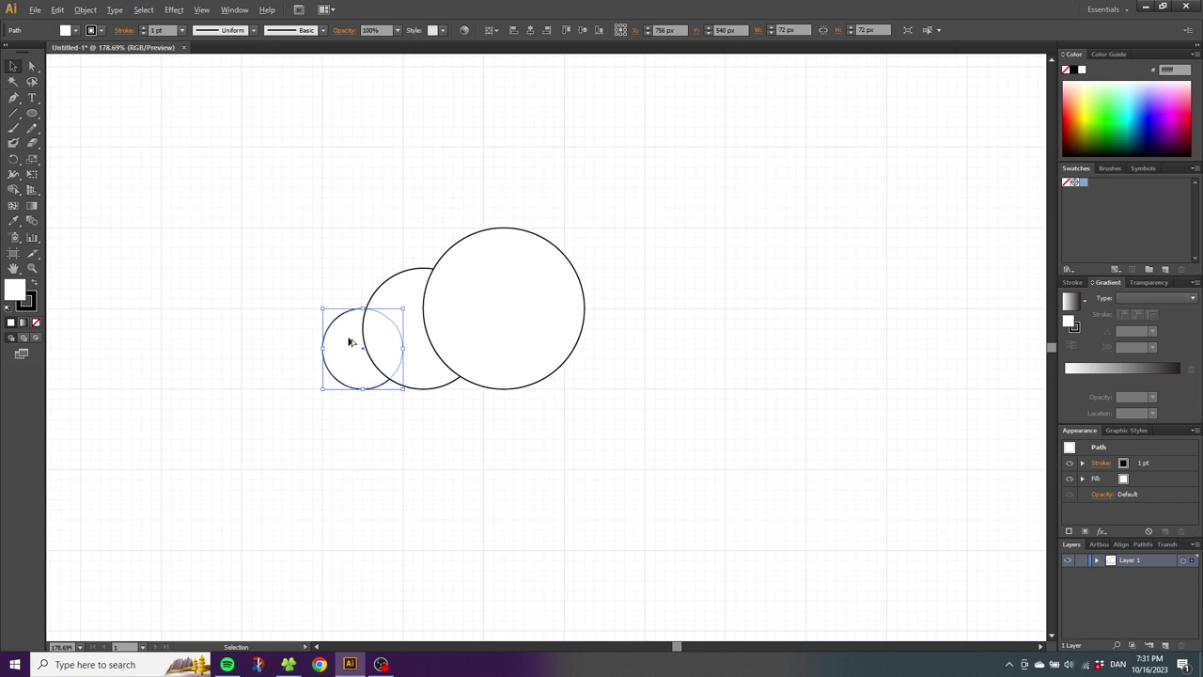
left_click_drag(347, 340, 571, 344)
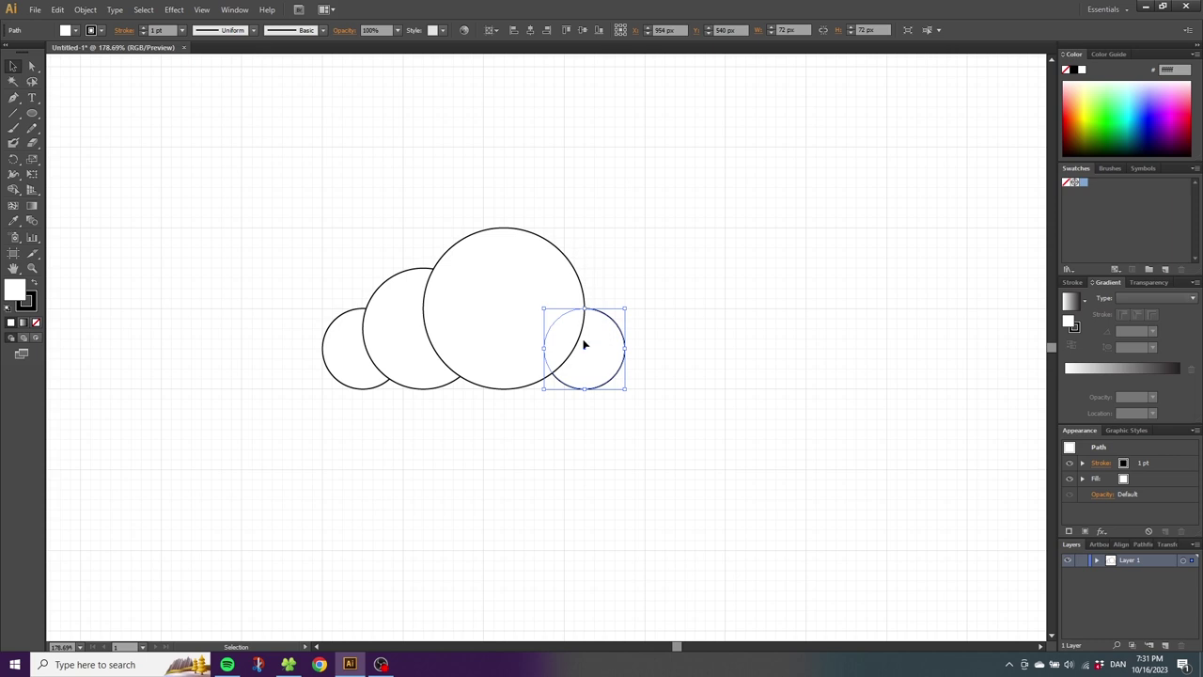
Draw a 196 × 27 px rectangle along the circles' bottom, then select all shapes.
left_click(34, 115)
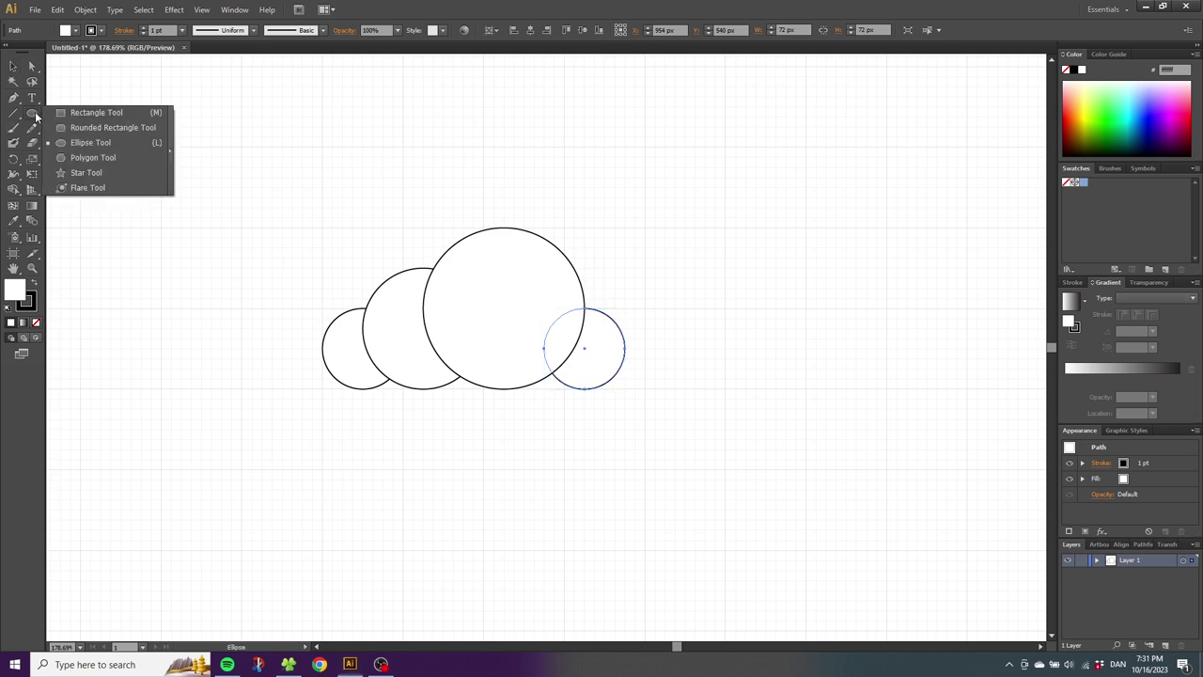
left_click(89, 113)
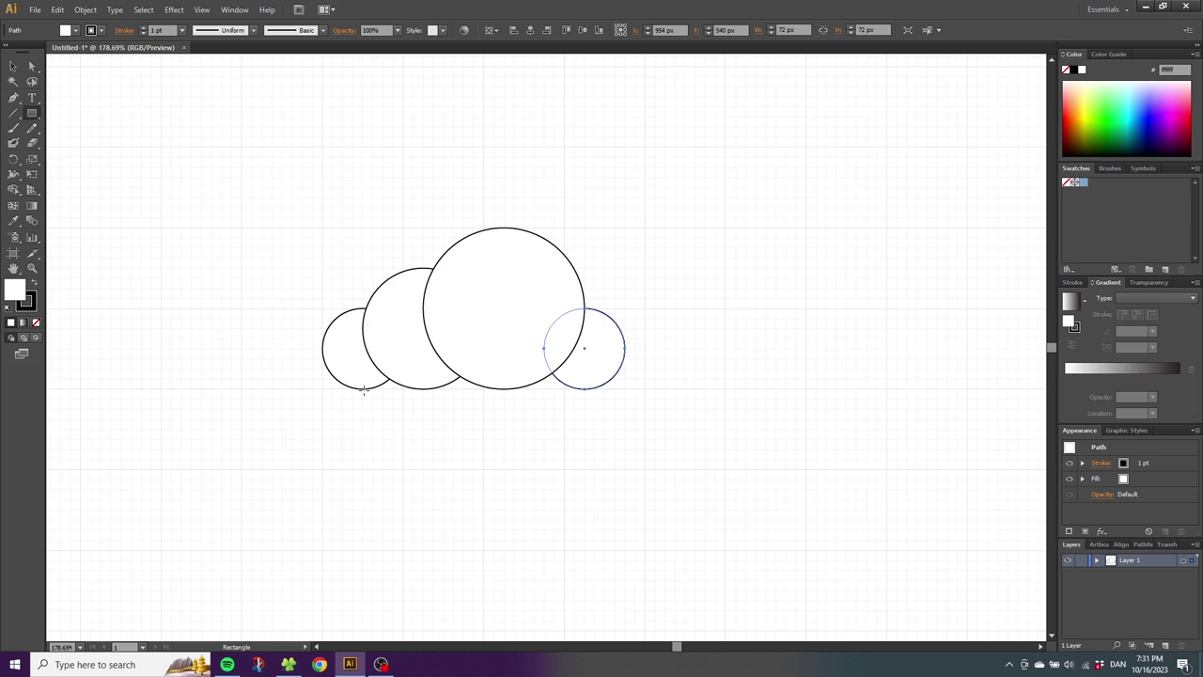
left_click_drag(363, 388, 585, 358)
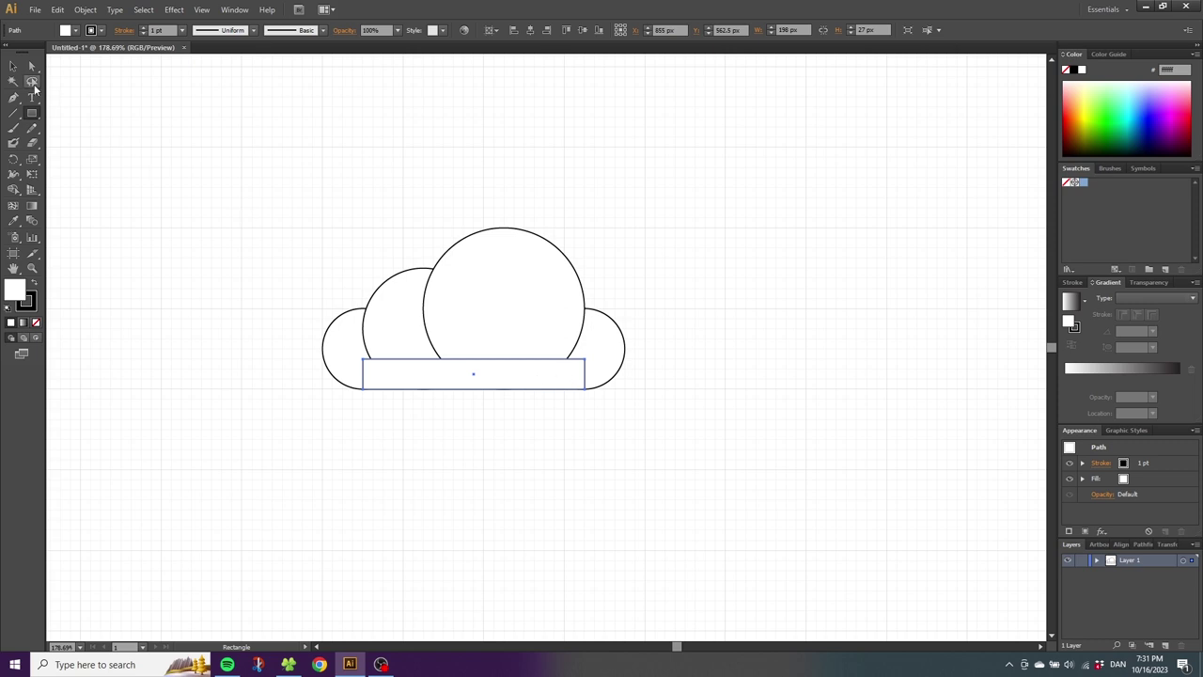
left_click(13, 66)
left_click_drag(262, 197, 646, 410)
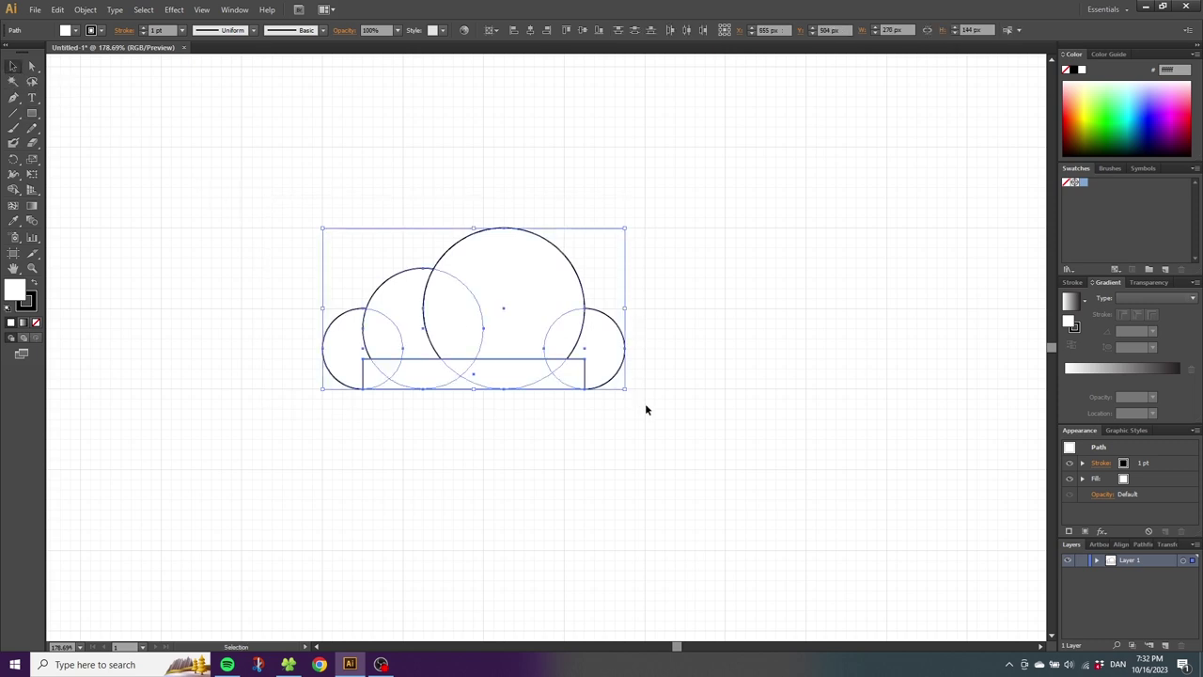
Unite the four circles and rectangle with Pathfinder's Unite, then deselect the cloud.
left_click(1140, 545)
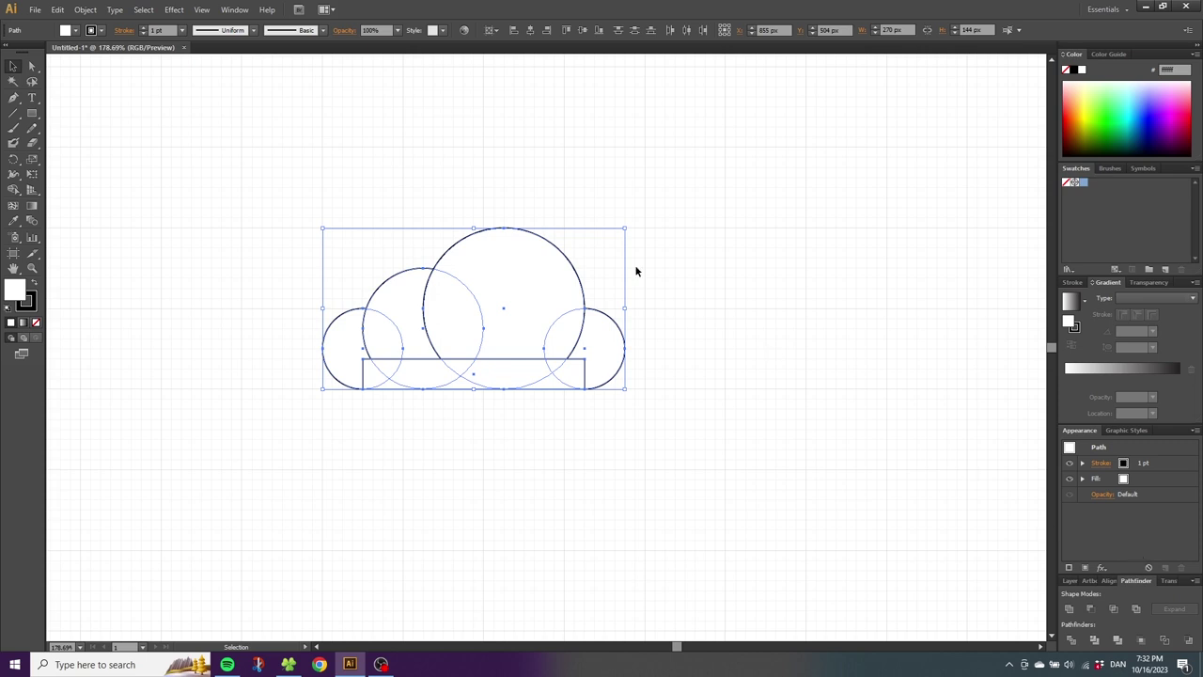
left_click(234, 10)
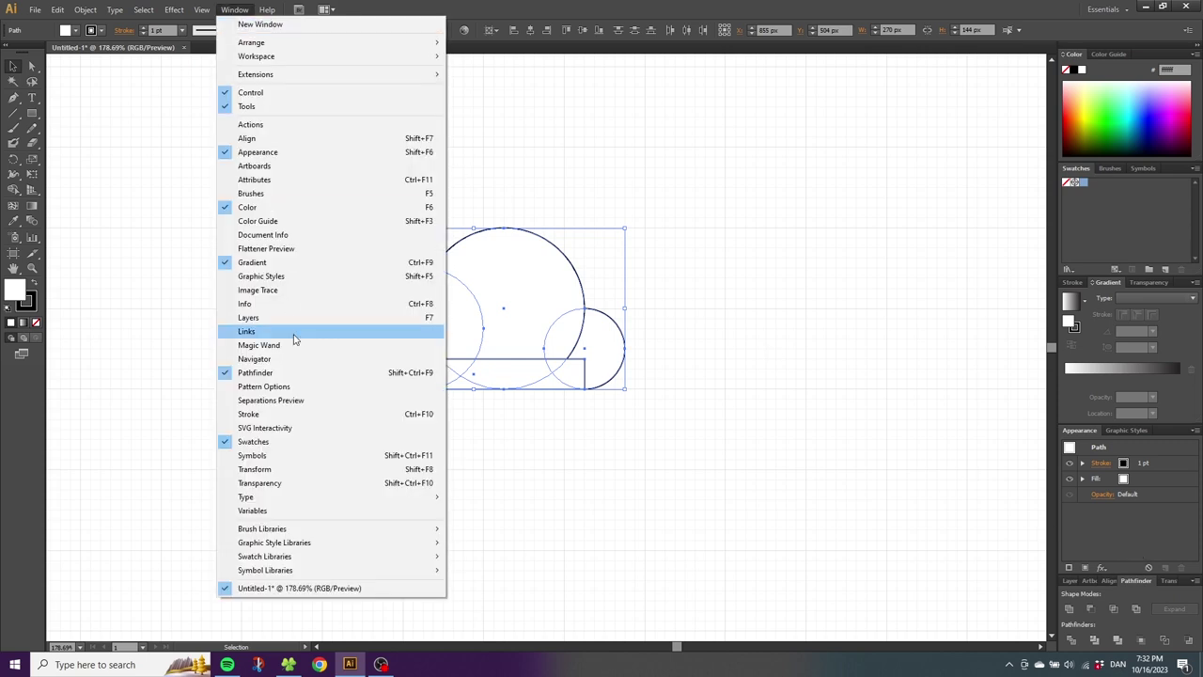
left_click(280, 374)
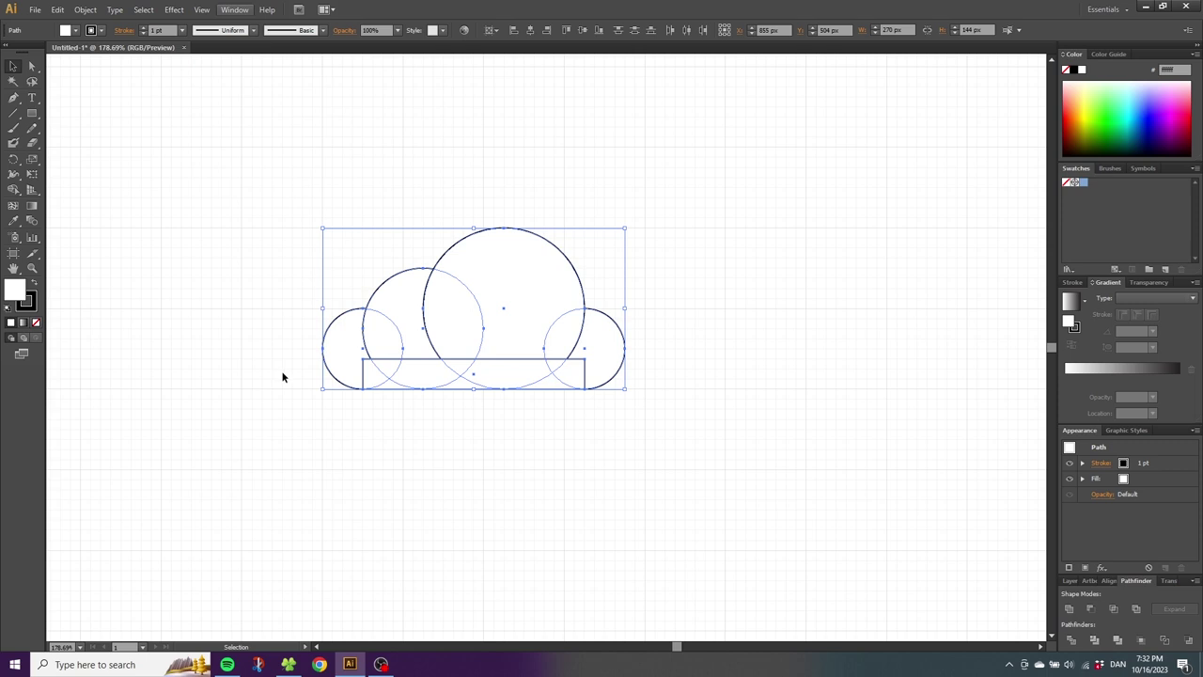
left_click(1071, 610)
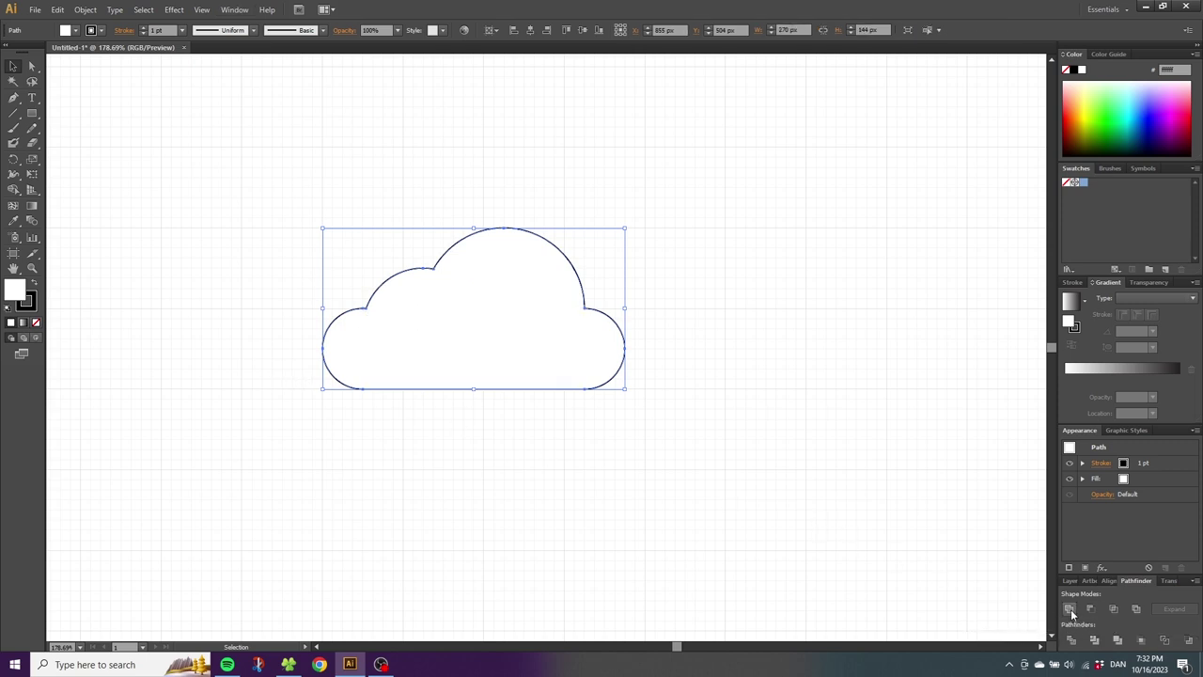
left_click(669, 350)
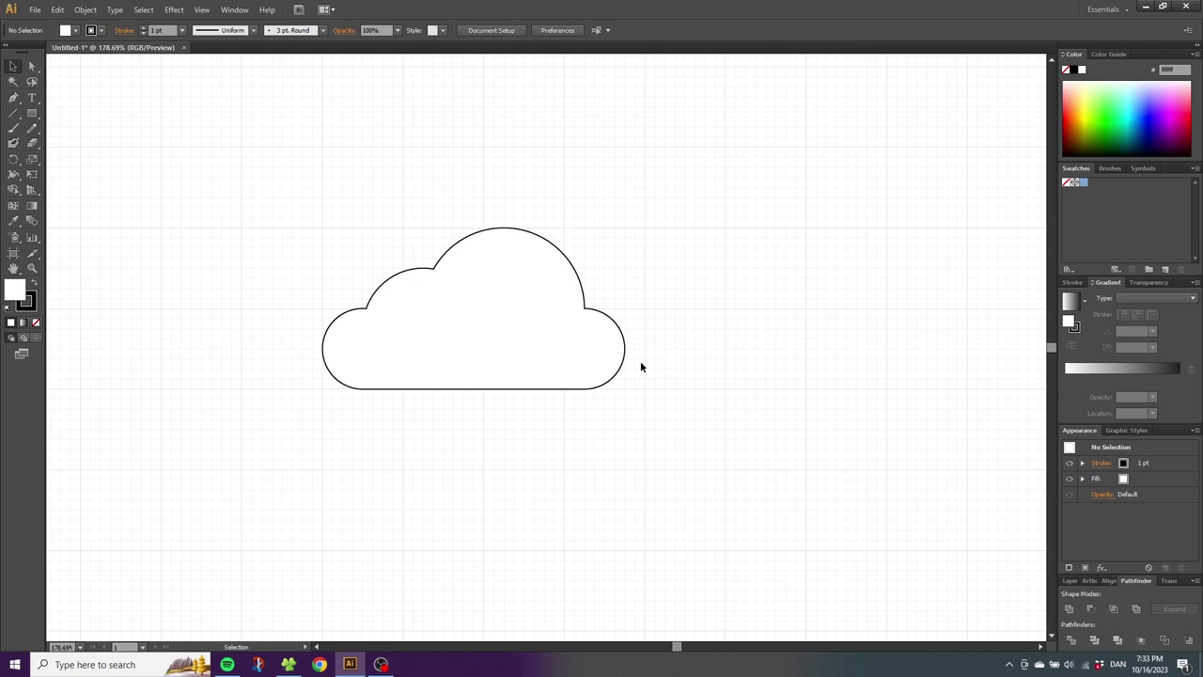
Zoom out with the Zoom tool to see the whole artboard.
left_click(32, 269)
left_click(526, 351, "alt")
left_click(529, 358, "alt")
left_click(537, 358, "alt")
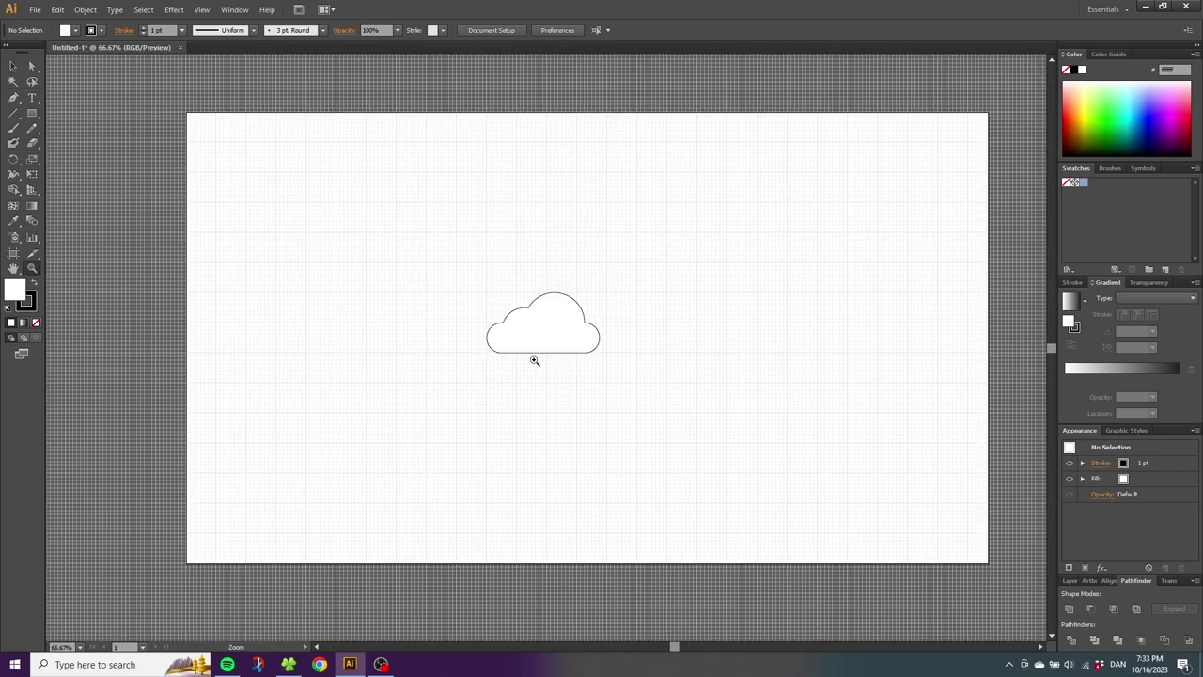
Hide the grid and turn off Snap to Grid.
left_click(201, 9)
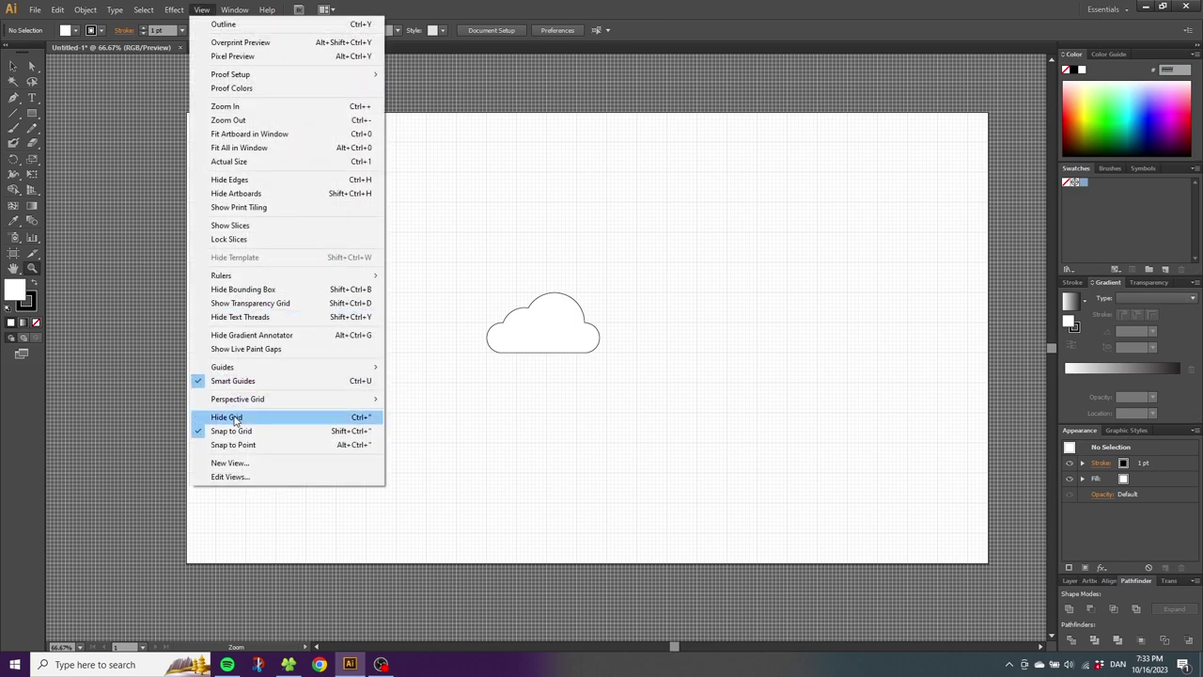
left_click(235, 419)
left_click(201, 10)
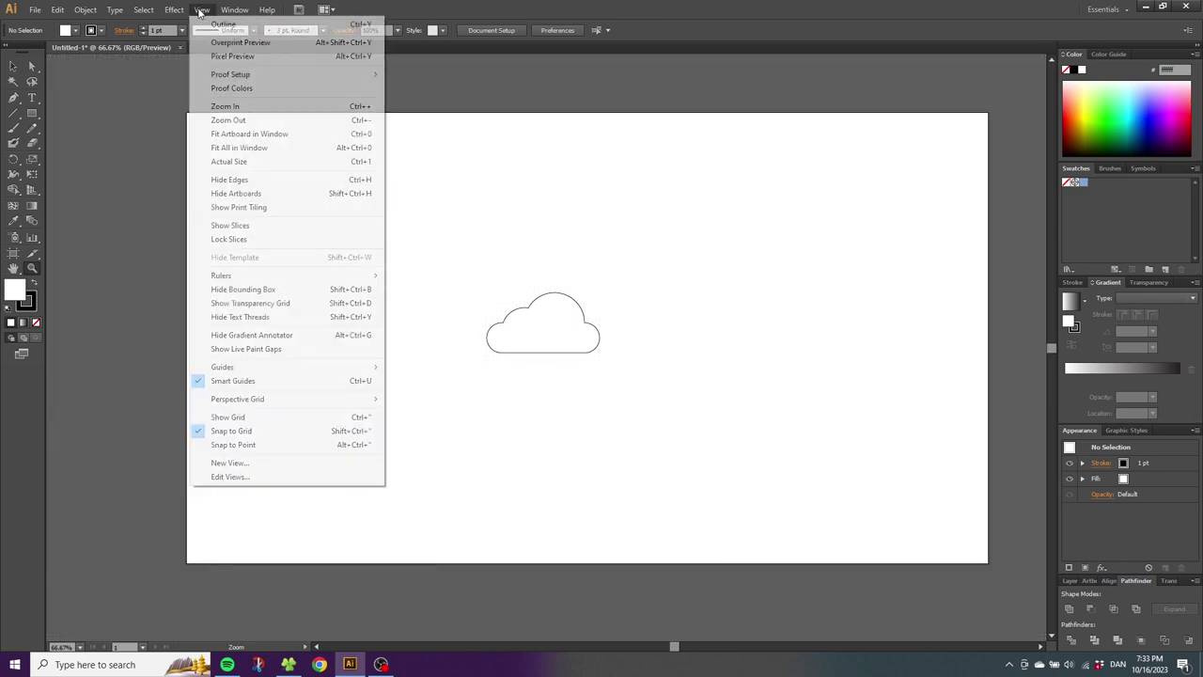
left_click(243, 433)
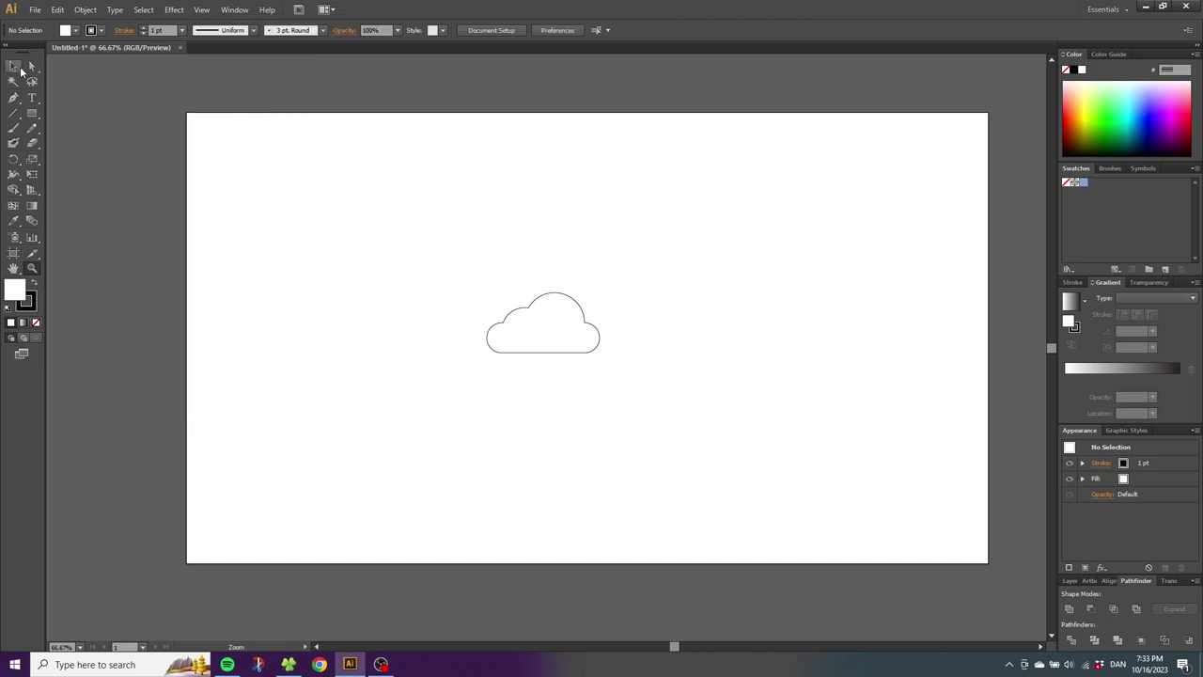
left_click(19, 68)
Move the cloud to the upper left and Alt-drag four copies around the artboard.
left_click(530, 344)
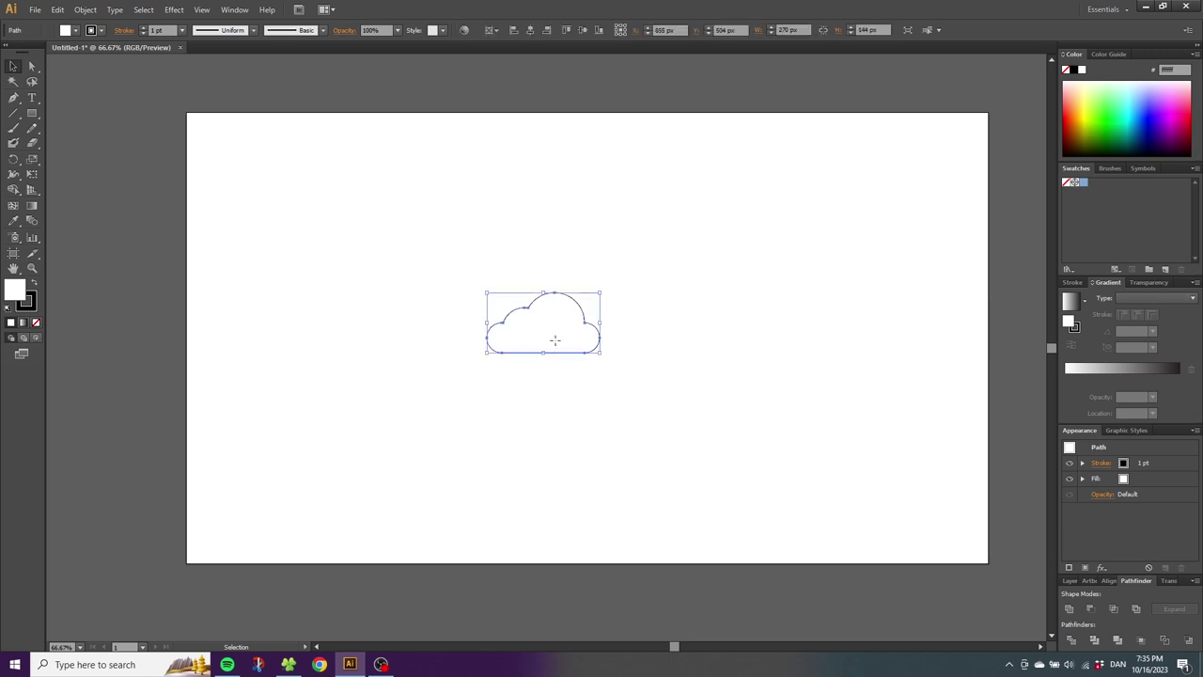
left_click_drag(555, 341, 390, 237)
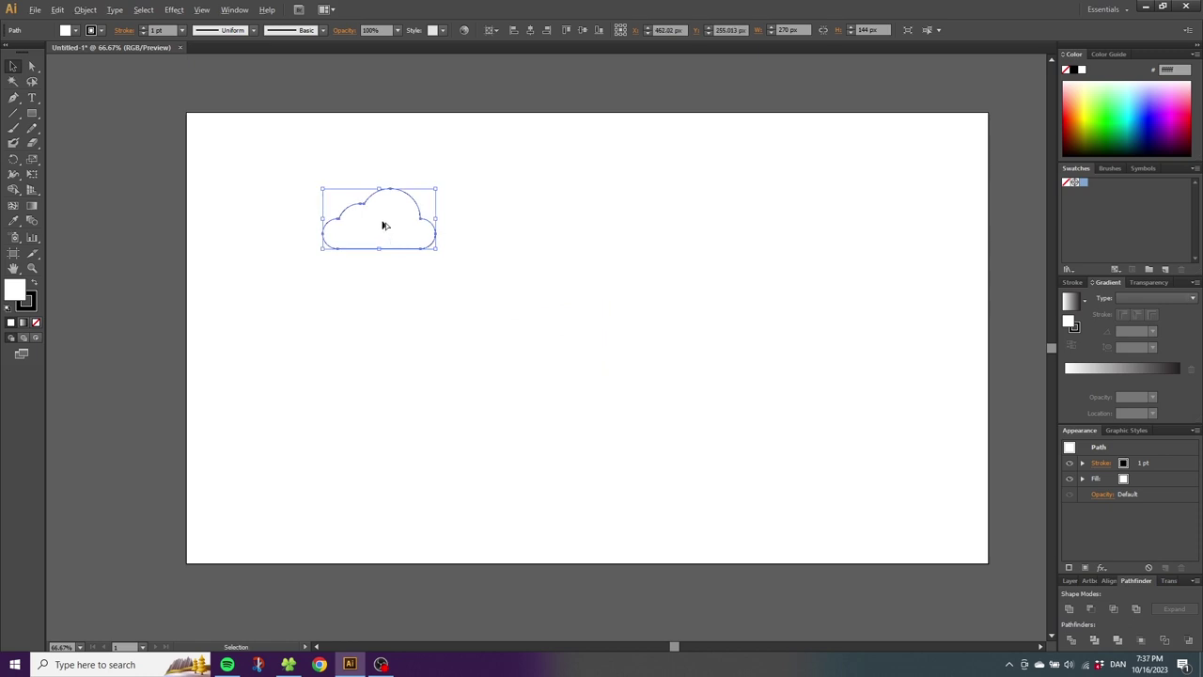
left_click_drag(385, 224, 531, 323)
left_click_drag(531, 322, 623, 192)
left_click_drag(623, 192, 725, 369)
left_click_drag(726, 370, 452, 428)
Add more cloud copies for nine in total, then marquee-select all nine.
left_click(538, 312)
left_click_drag(539, 312, 703, 486)
left_click_drag(733, 367, 383, 544)
left_click_drag(512, 451, 563, 474)
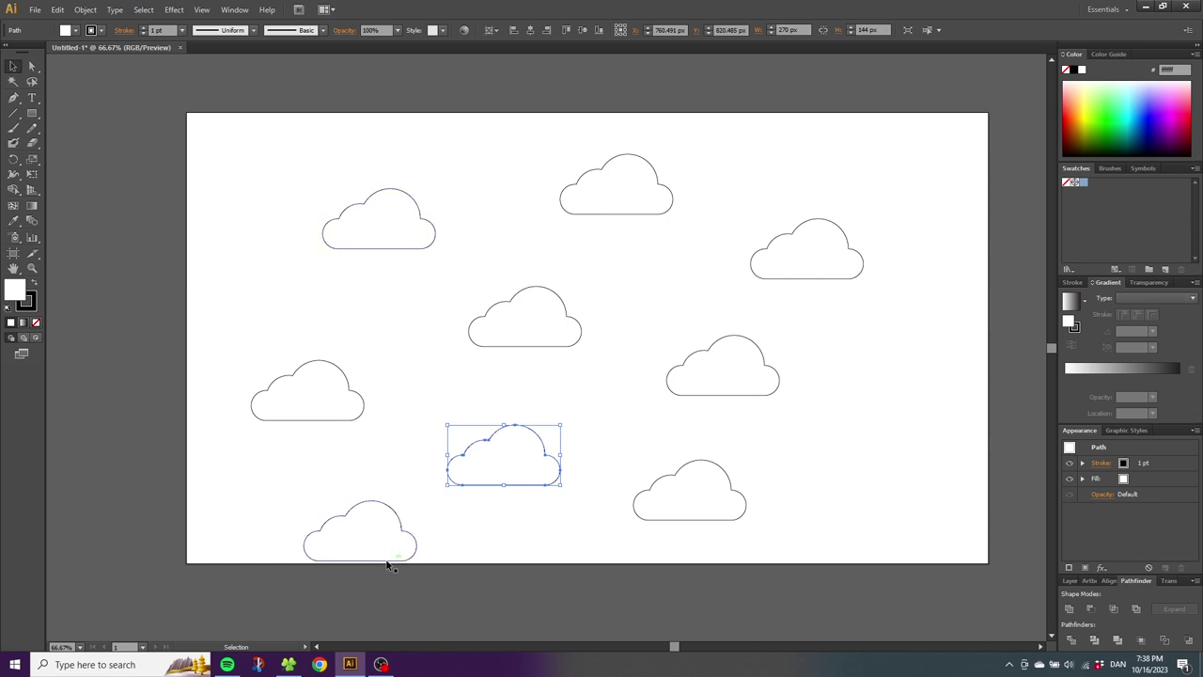
left_click_drag(242, 147, 853, 573)
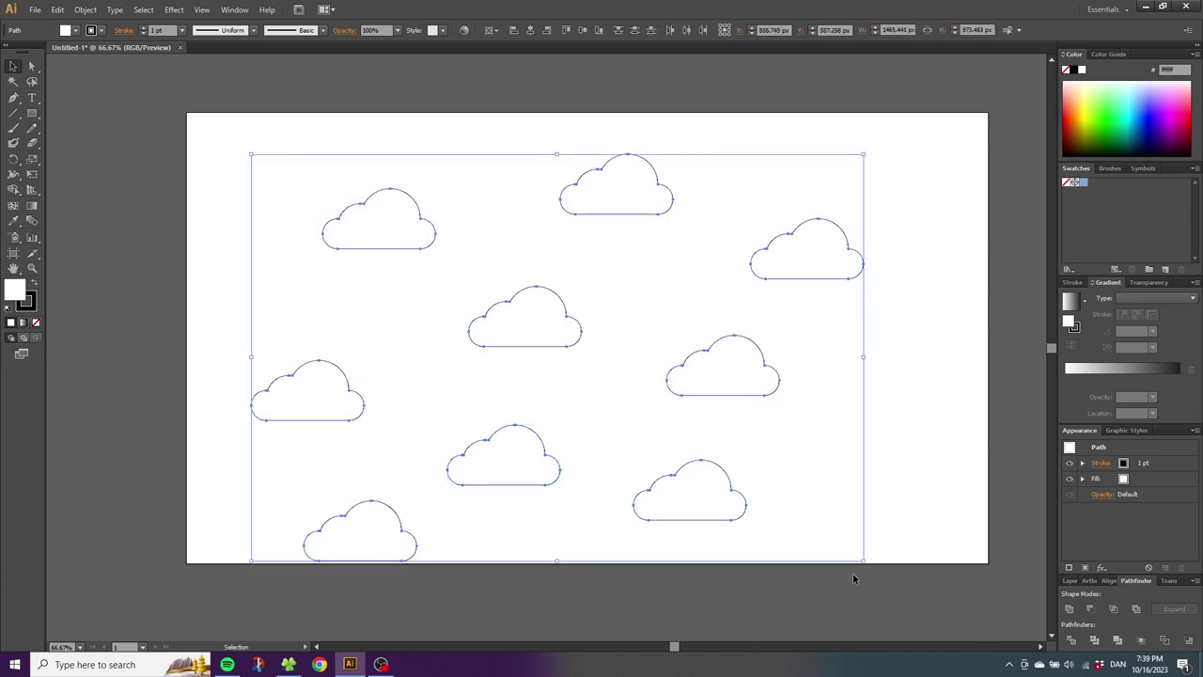
left_click(85, 9)
Make a New Pattern from the clouds and zoom out to 33.33% to preview the repeat.
mouse_move(172, 278)
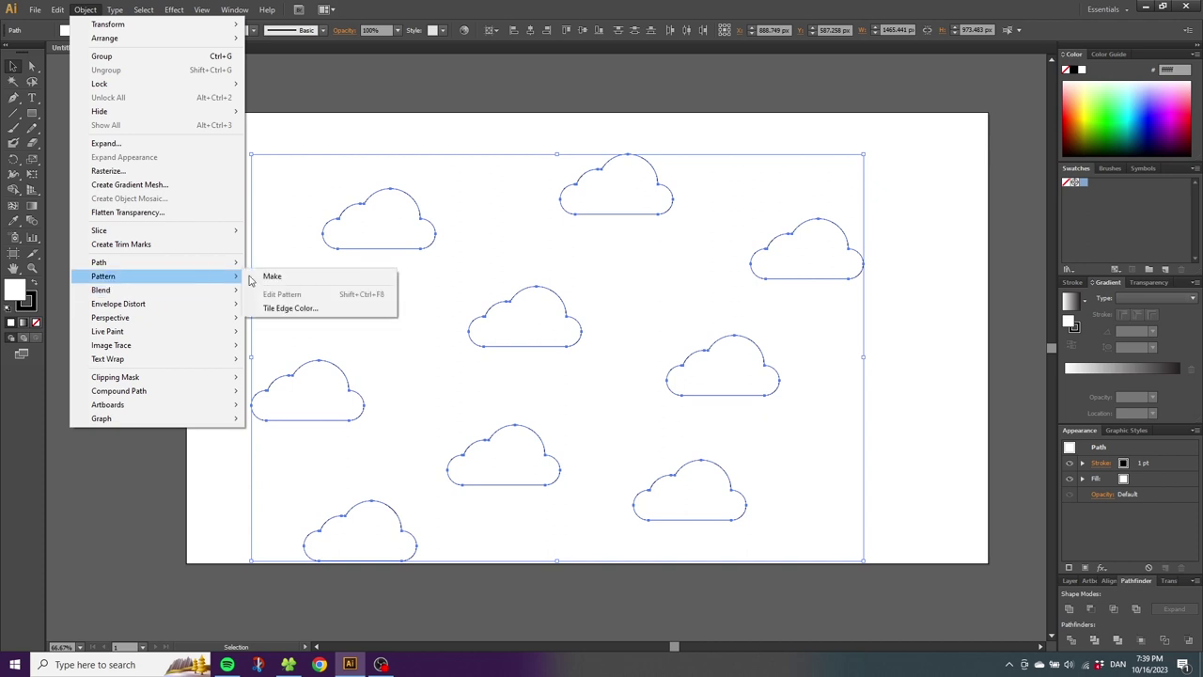
left_click(278, 274)
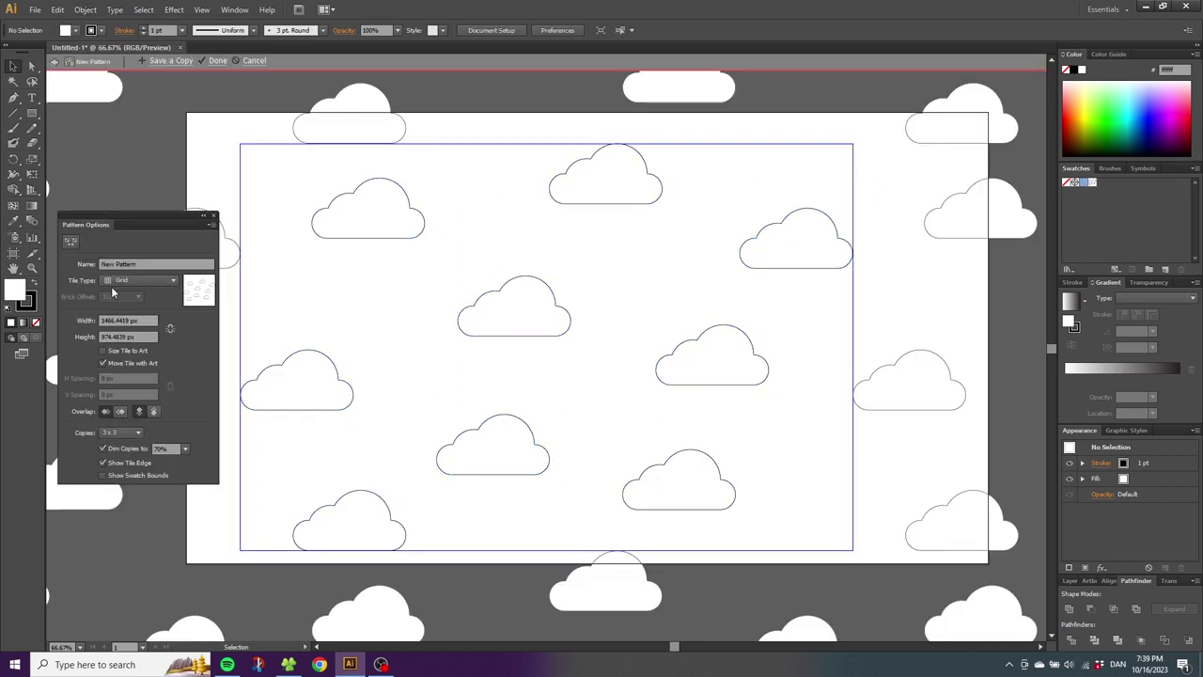
left_click(32, 269)
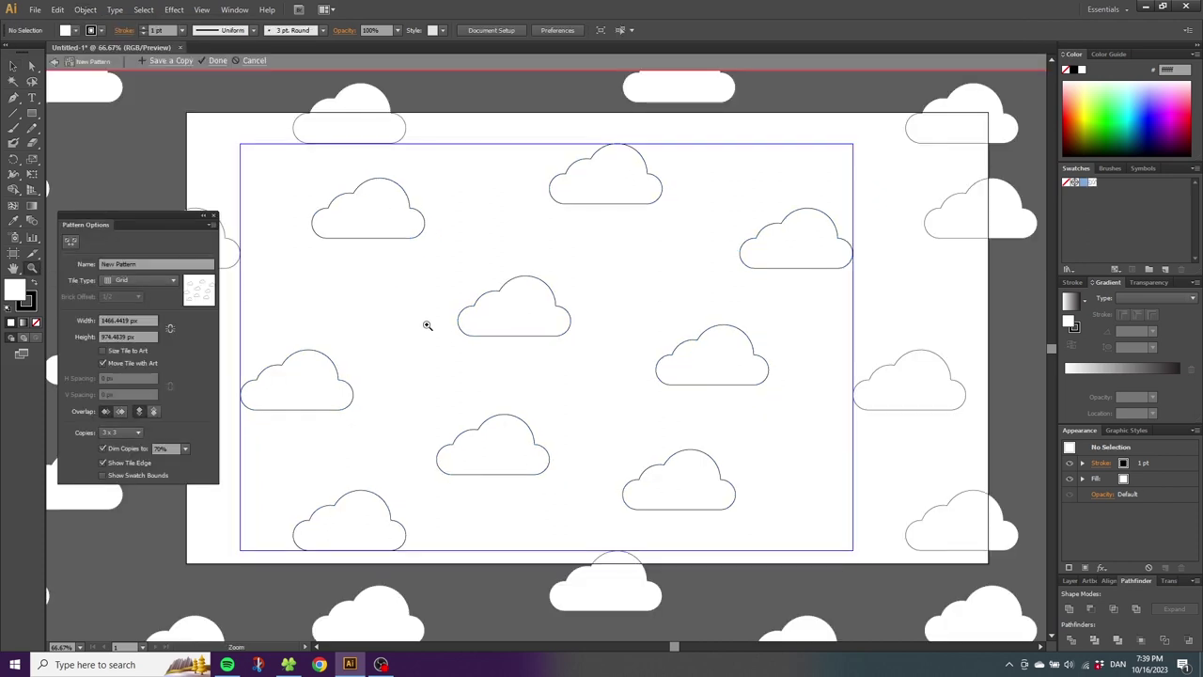
left_click(538, 325, "alt")
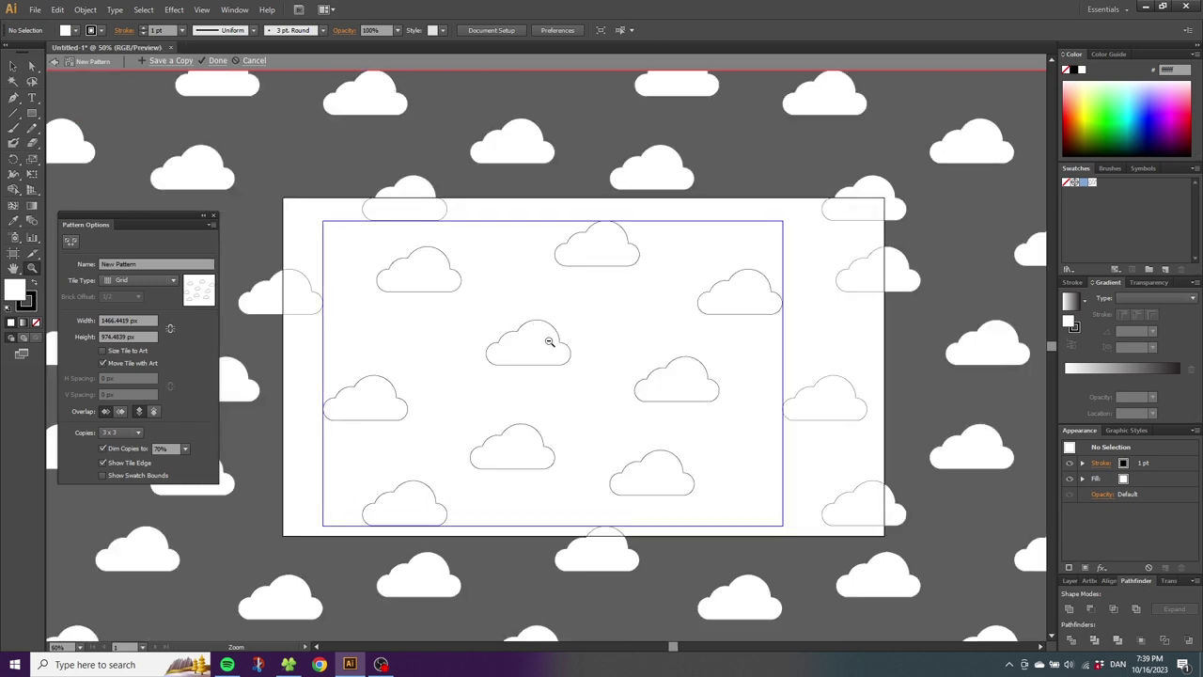
left_click(546, 340, "alt")
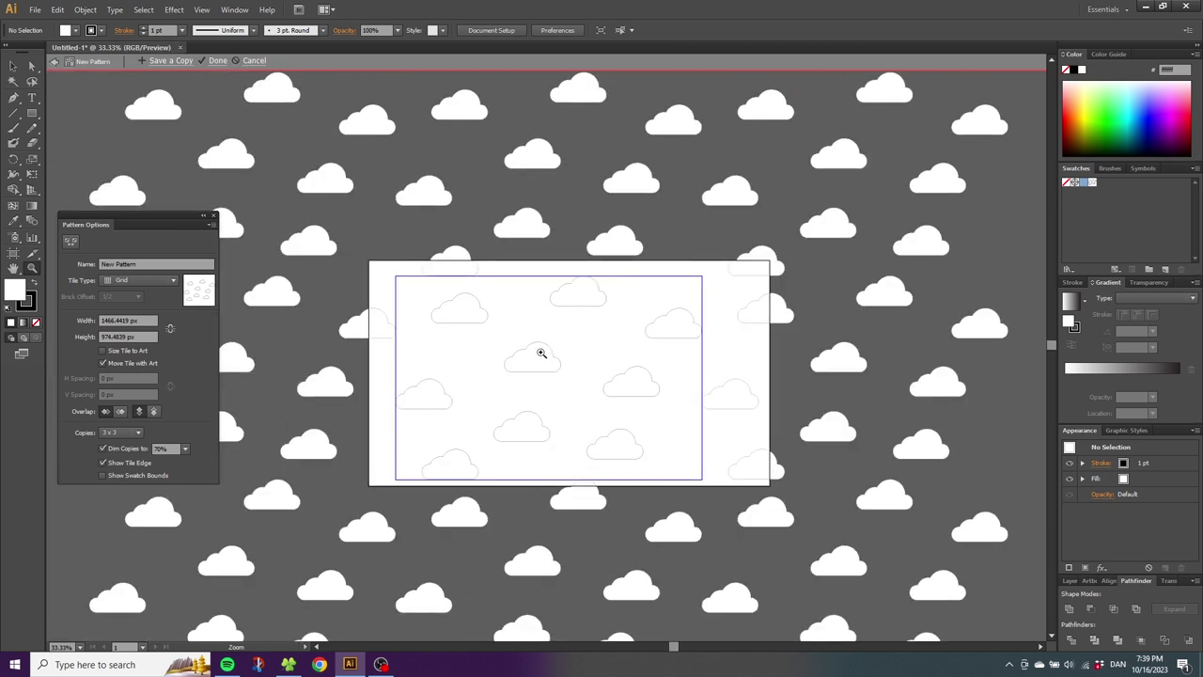
left_click(14, 67)
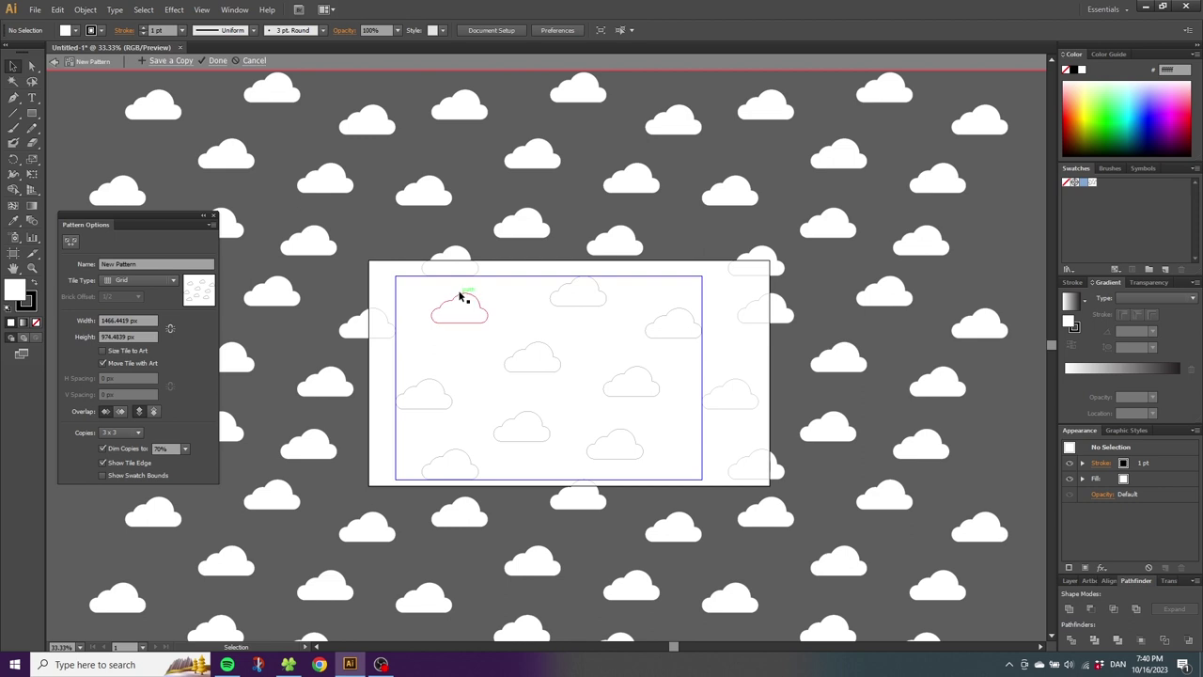
Reposition four clouds in the tile, moving one to the upper left and one across the right edge.
left_click_drag(465, 310, 468, 325)
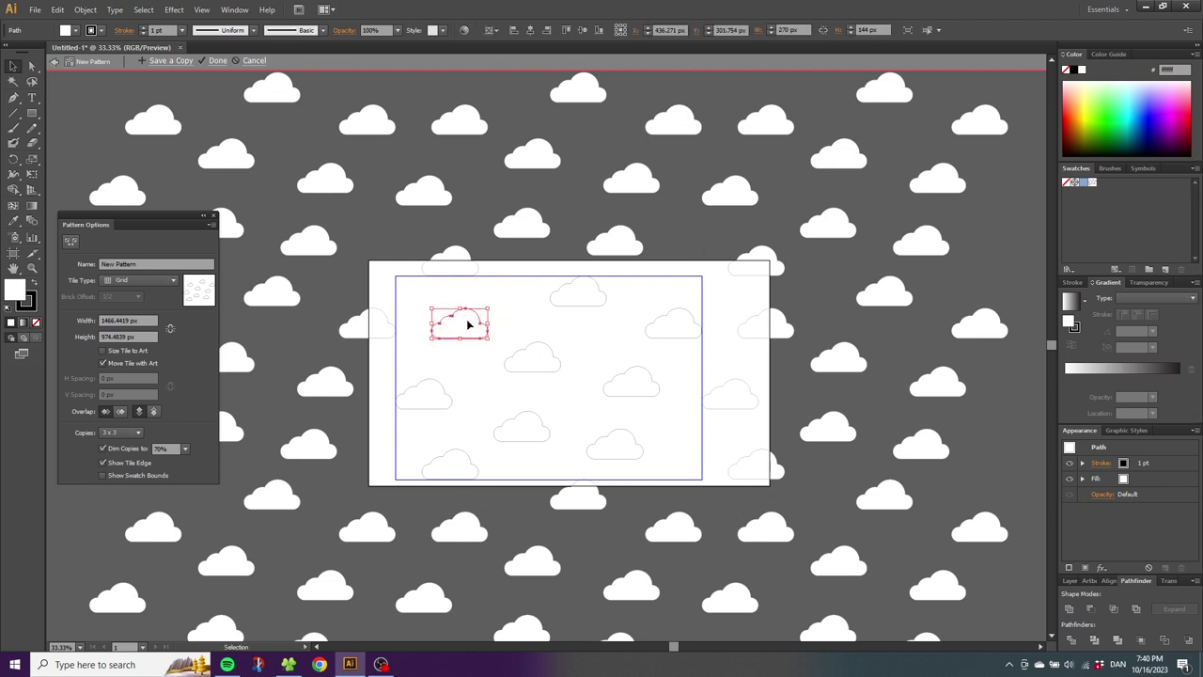
left_click_drag(585, 289, 540, 370)
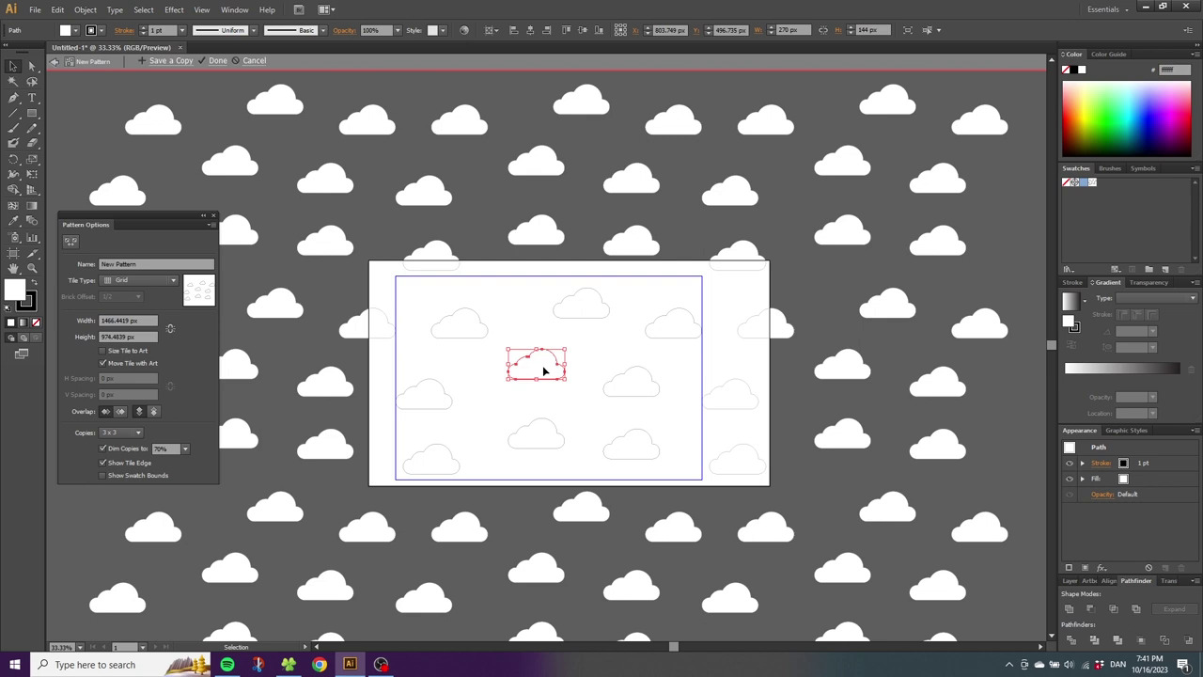
left_click_drag(542, 372, 470, 328)
left_click_drag(684, 325, 691, 324)
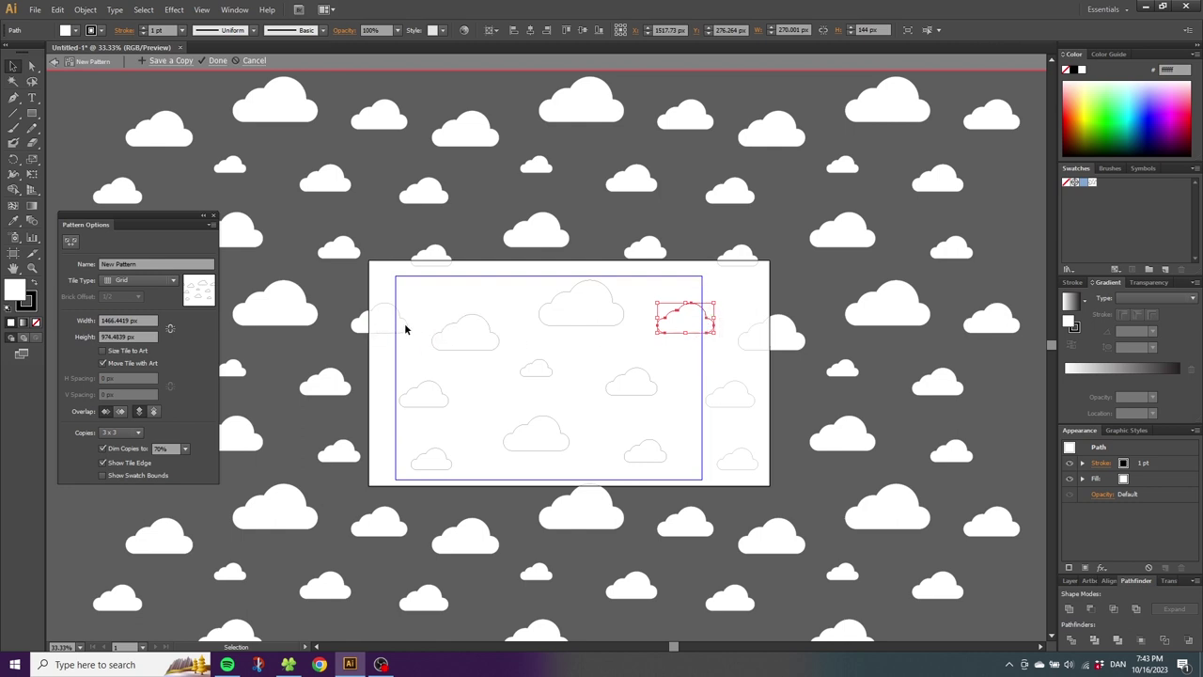
Set the small middle, bottom-left and bottom-right clouds to 60% opacity.
left_click(536, 373)
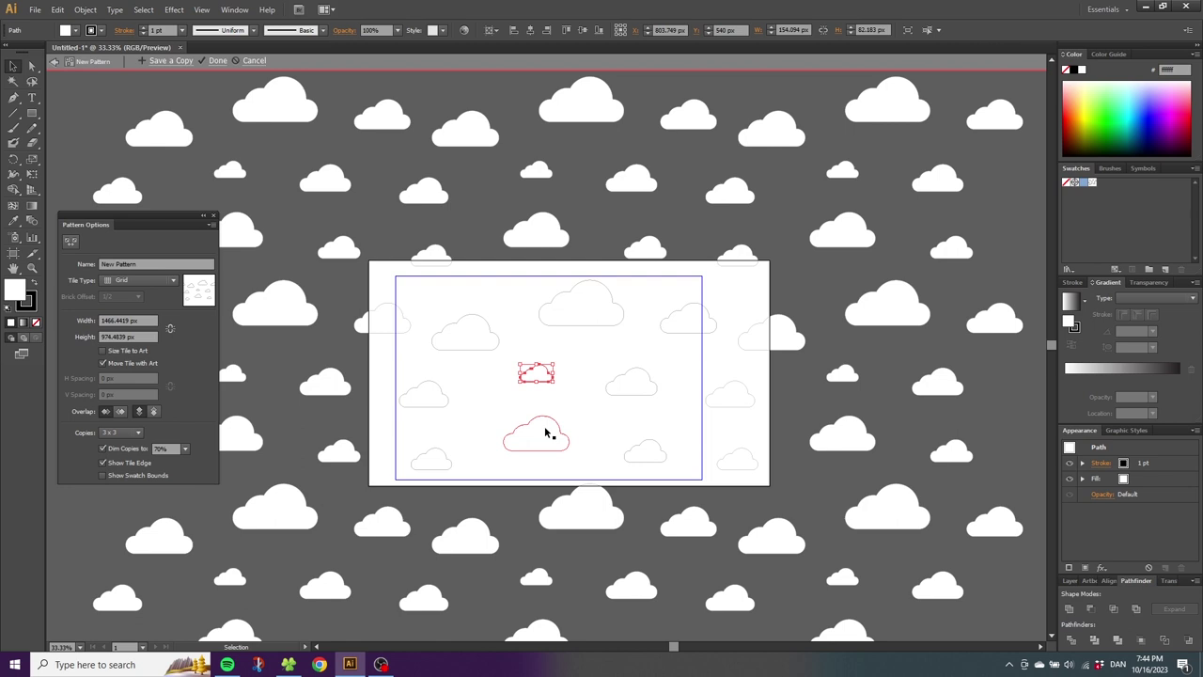
left_click(576, 316)
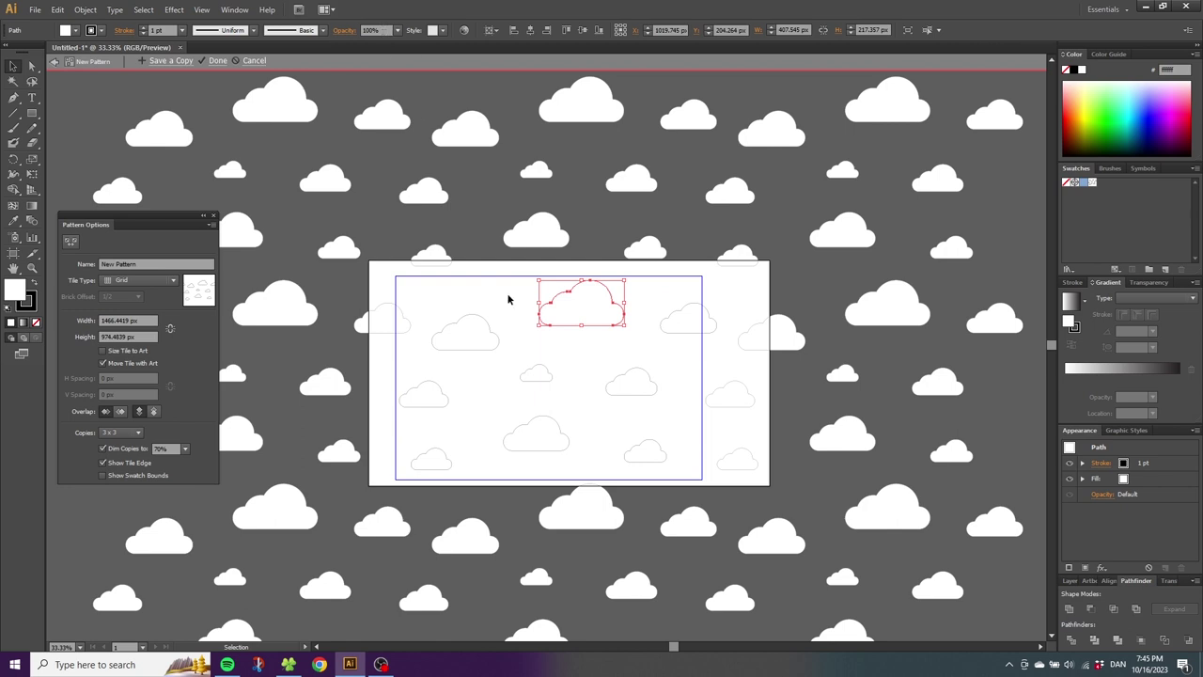
left_click(543, 372)
left_click(418, 457, "shift")
left_click(639, 455, "shift")
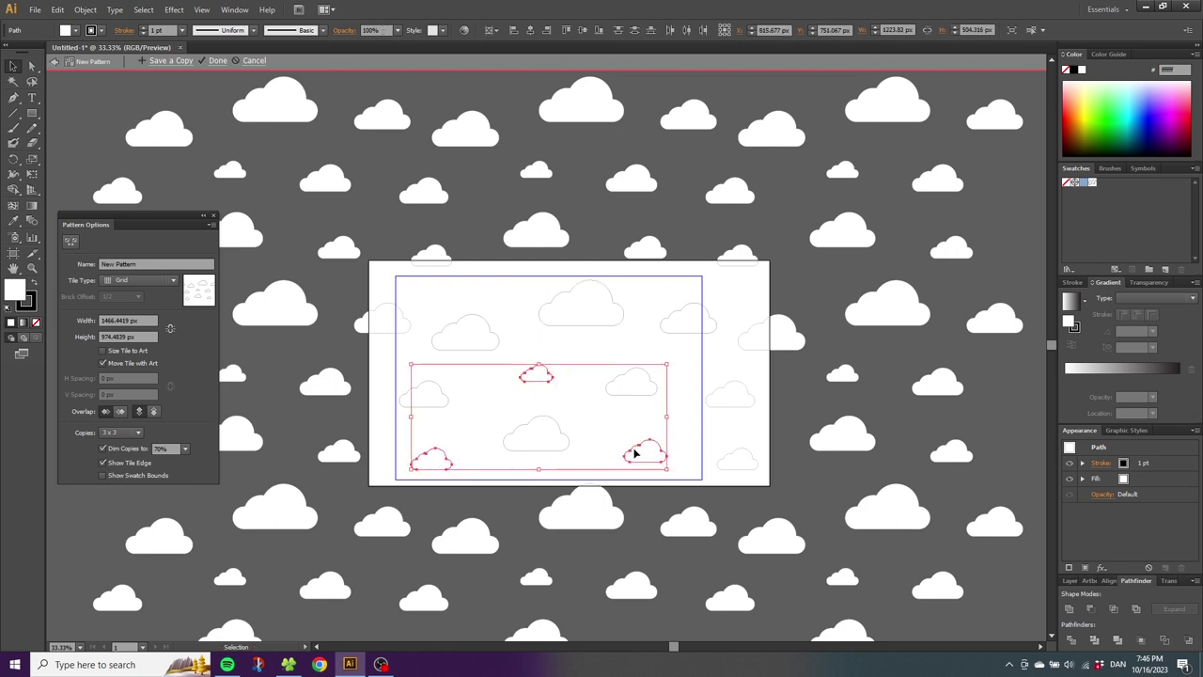
left_click(398, 31)
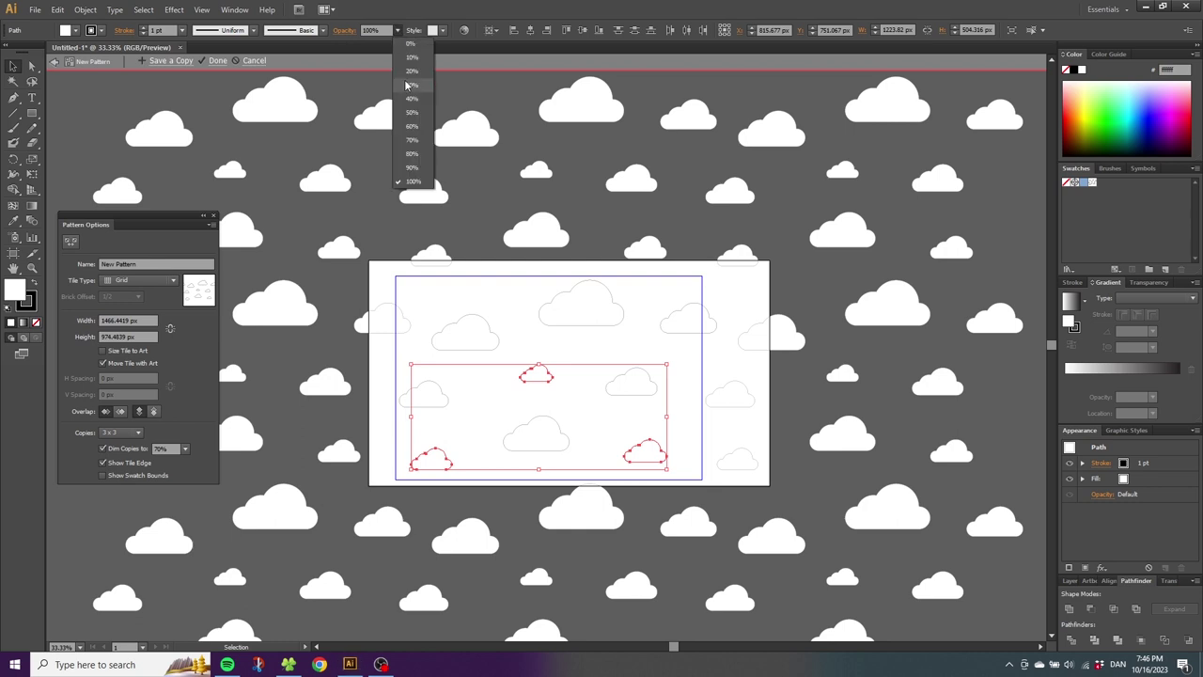
left_click(412, 126)
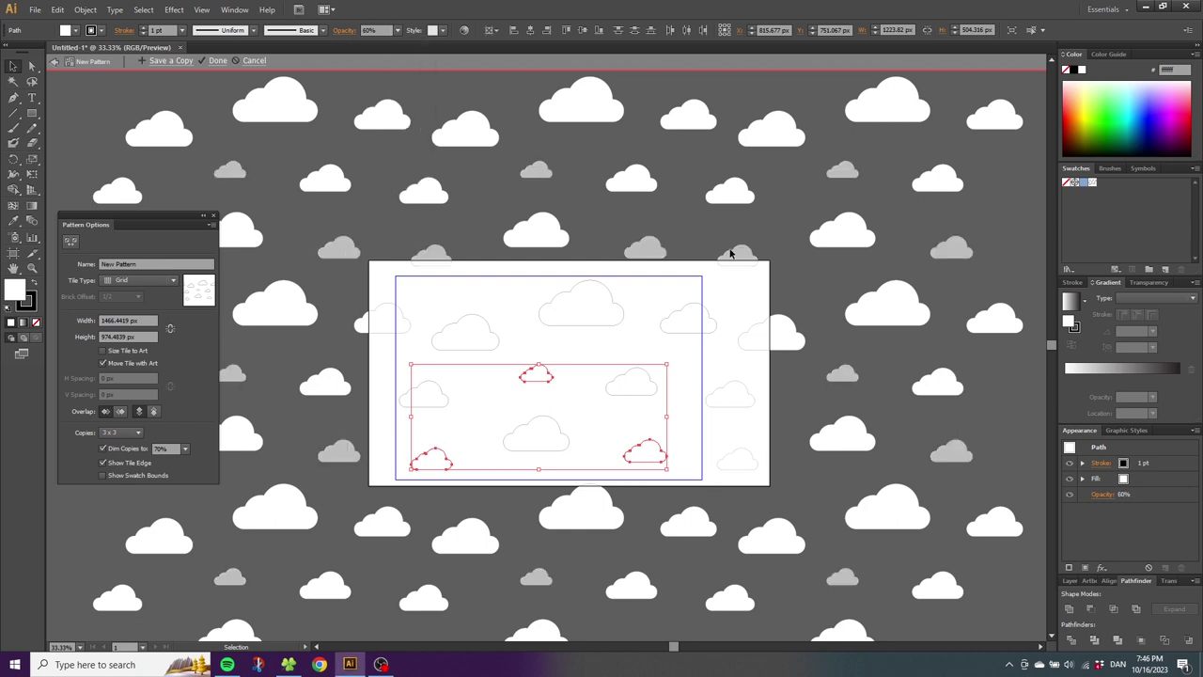
Set the upper-left cloud and the small right cloud to 80% opacity.
left_click(483, 332)
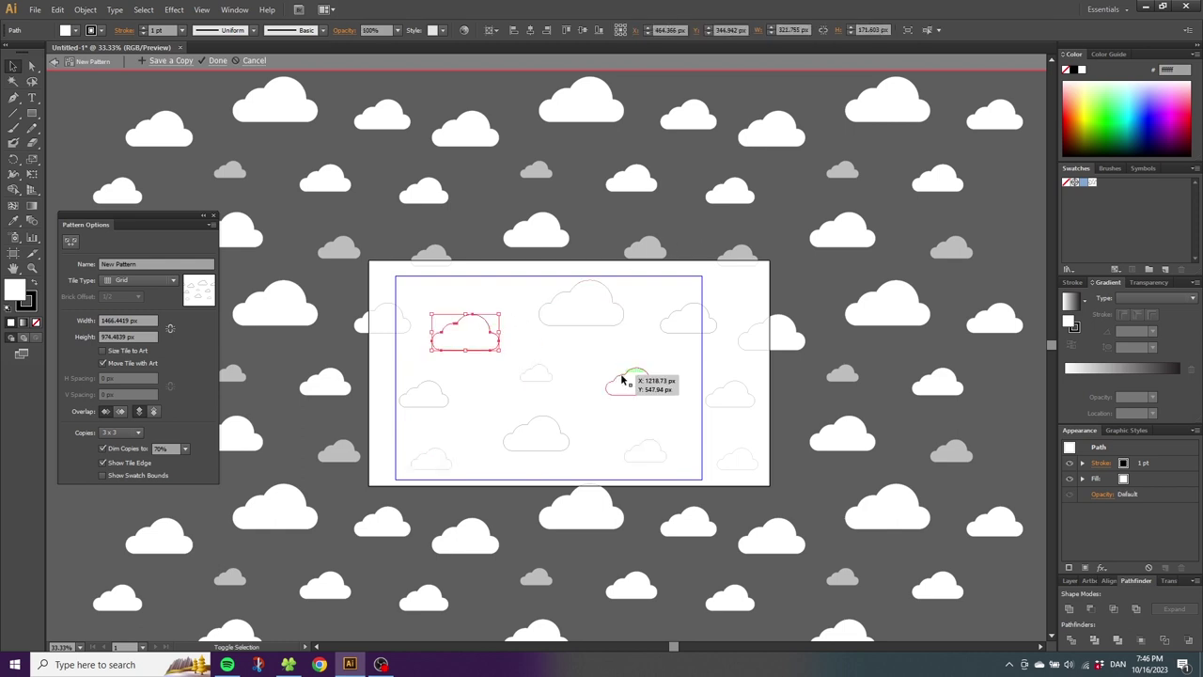
left_click(623, 381, "shift")
left_click(398, 31)
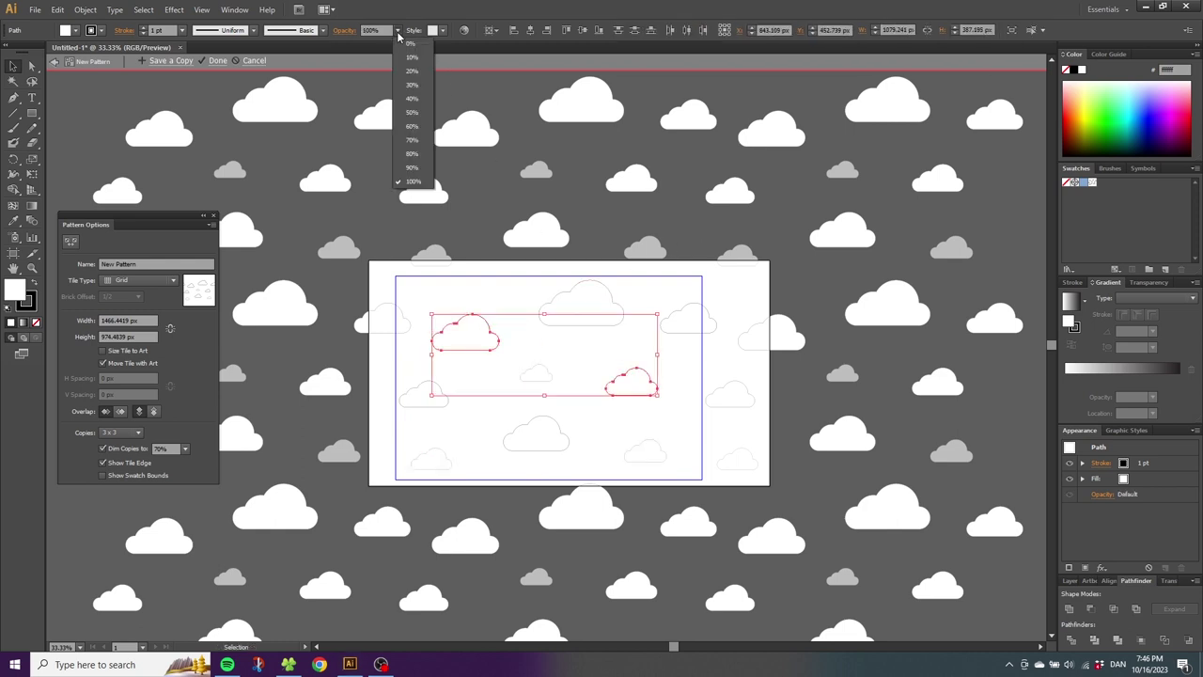
left_click(412, 153)
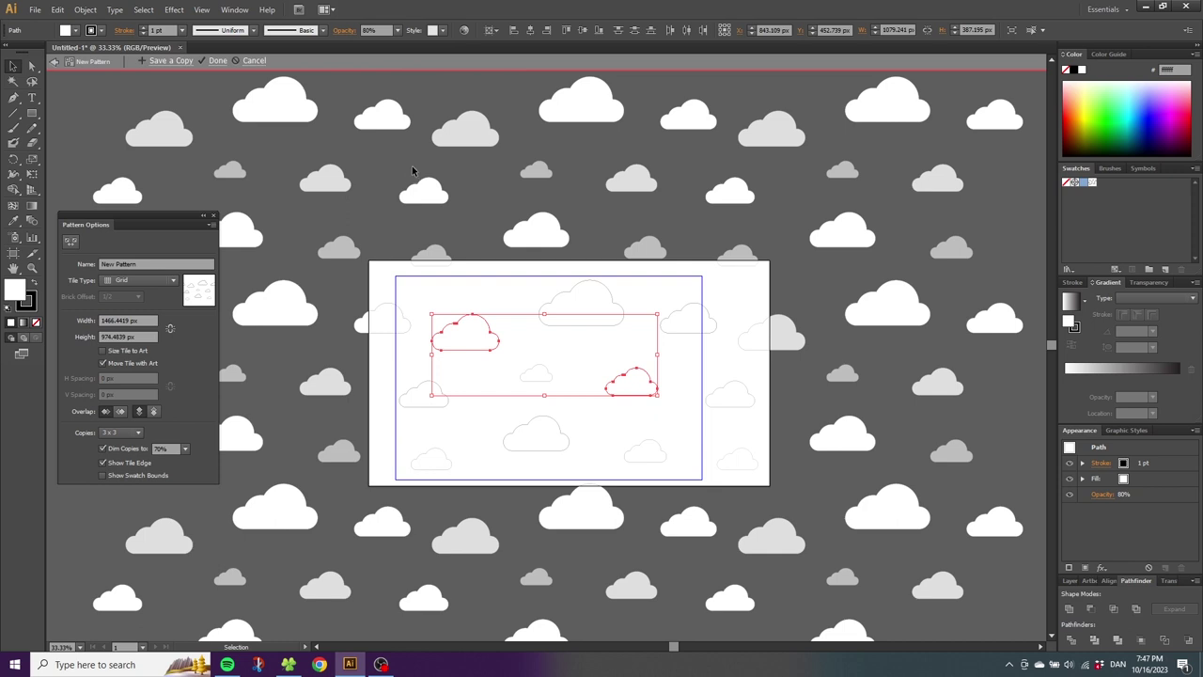
Set all tile clouds' stroke to None and save the pattern with Done.
key("ctrl+a")
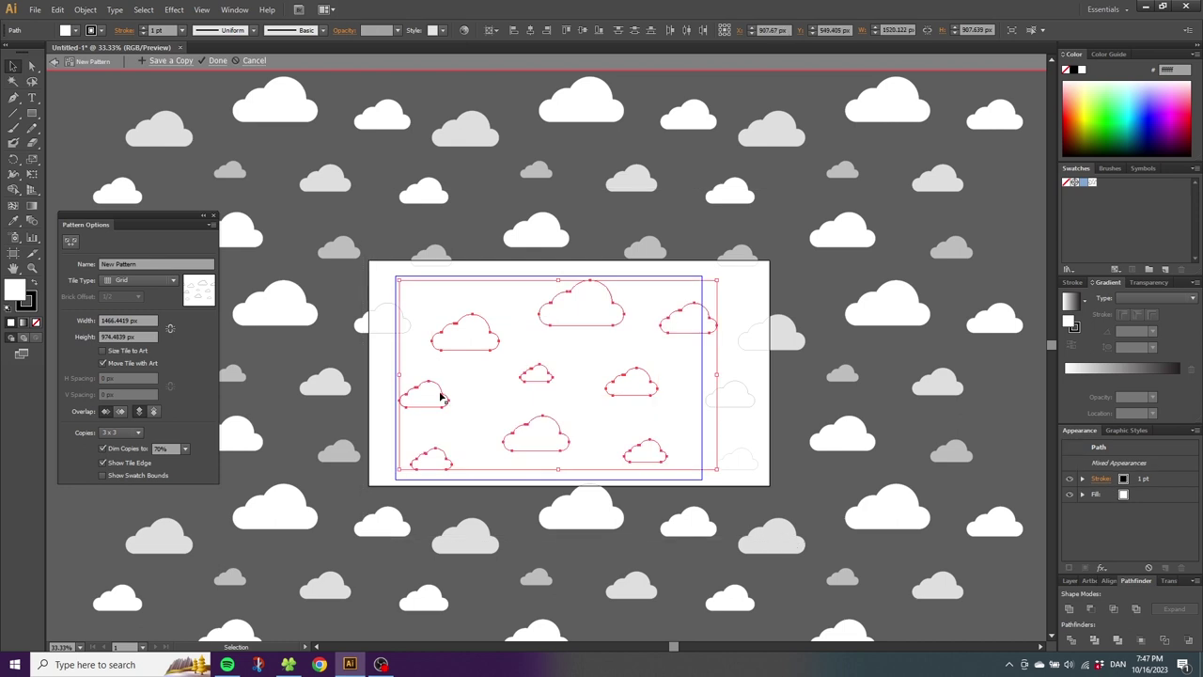
left_click(31, 304)
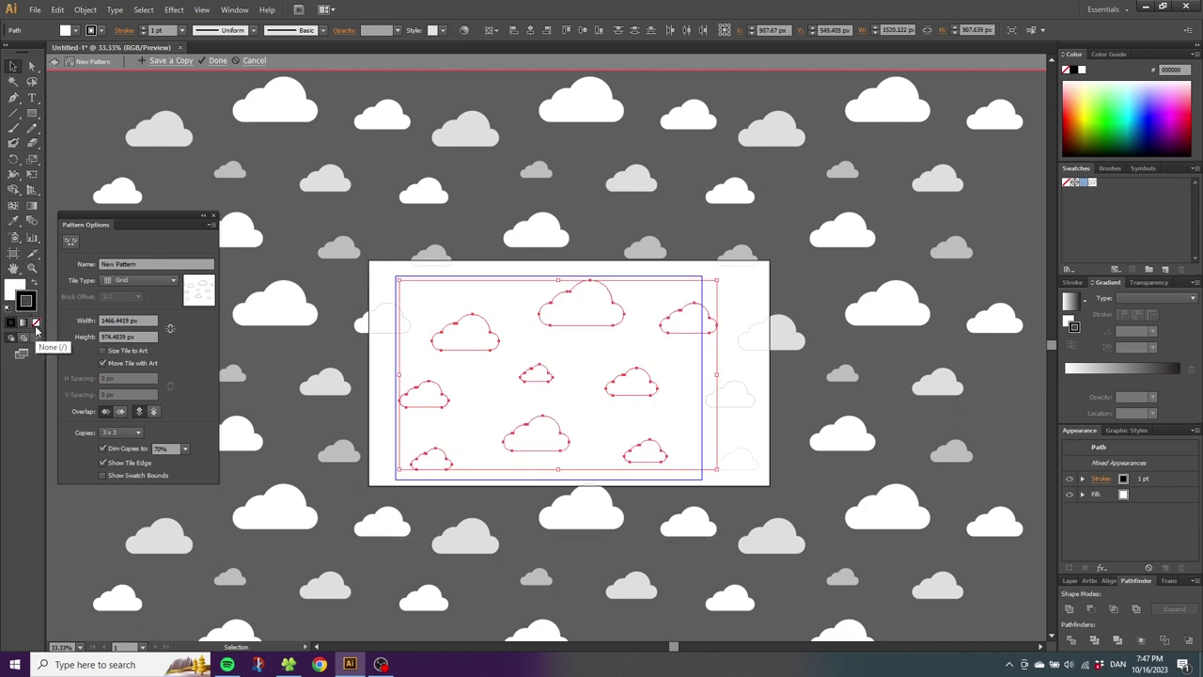
left_click(36, 325)
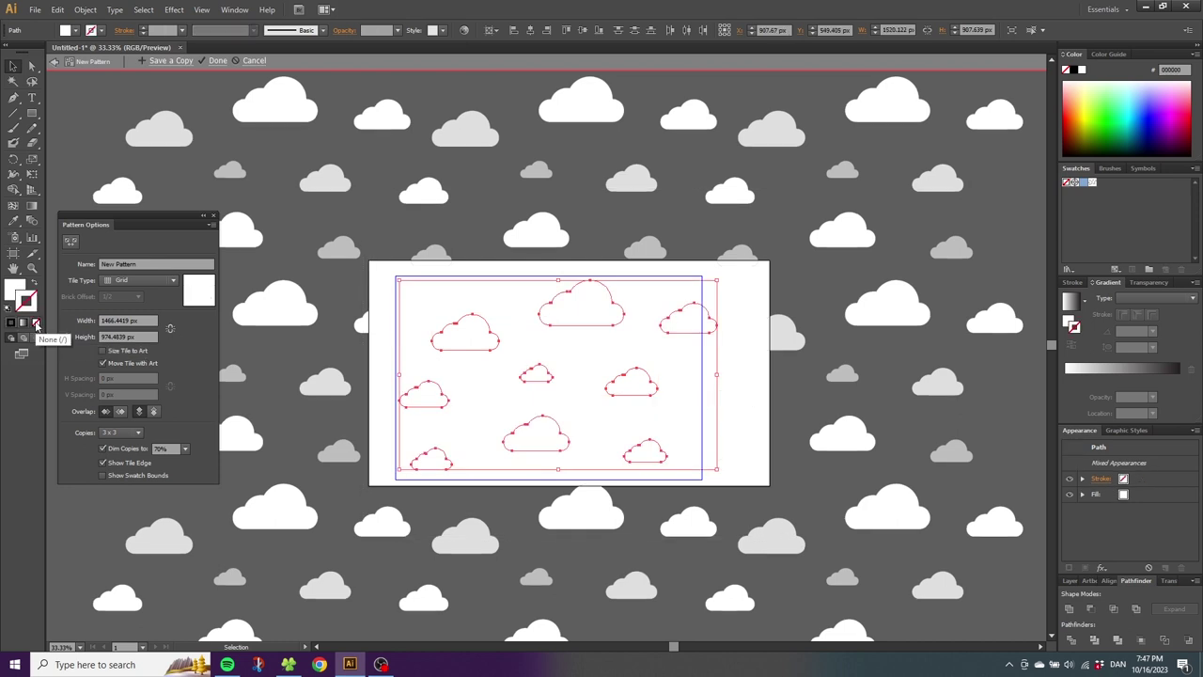
left_click(417, 328)
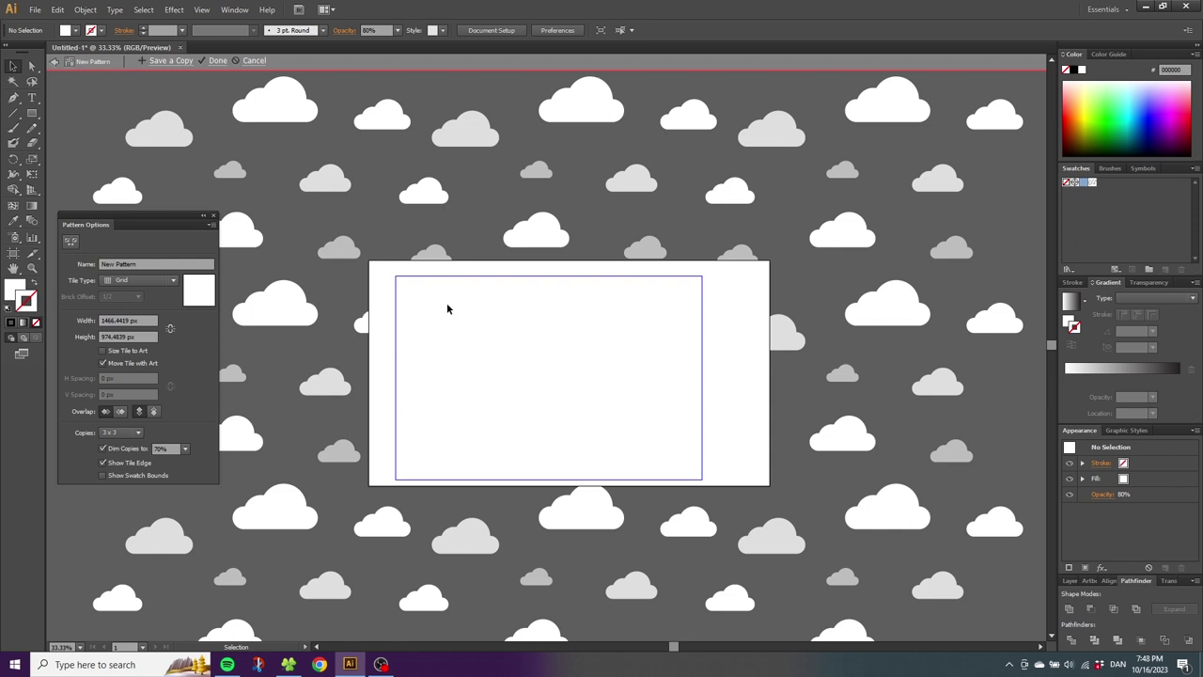
left_click(218, 62)
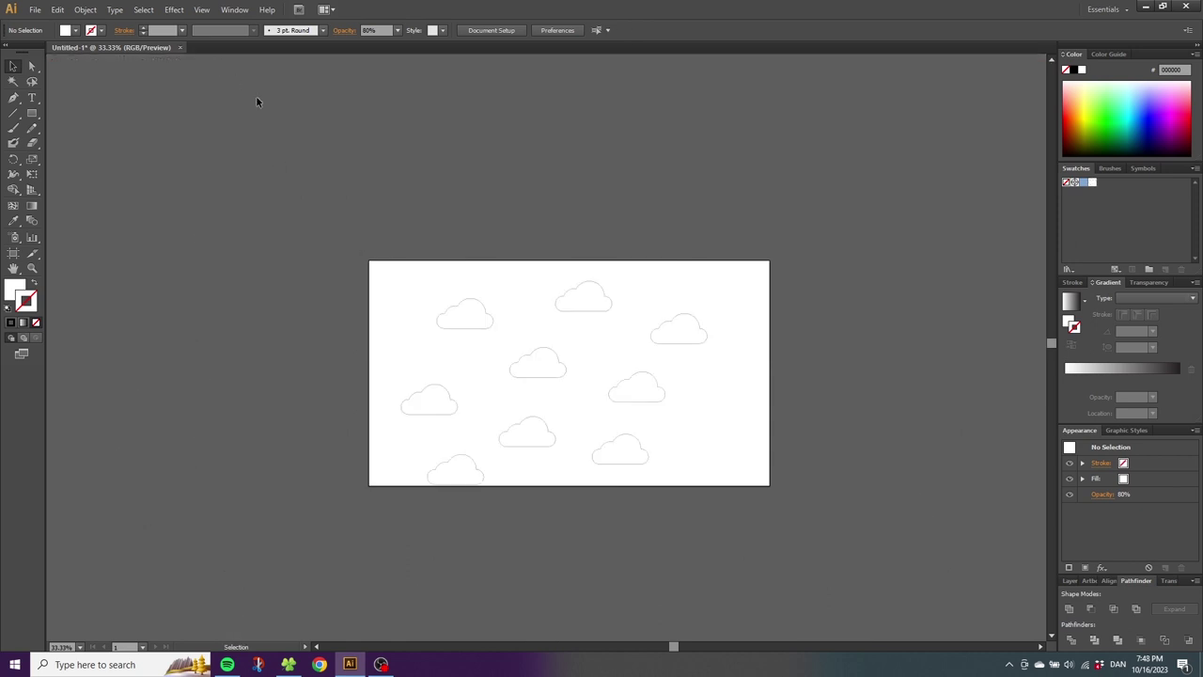
Delete the original clouds from the artboard and bring Fill back to the front.
key("ctrl+a")
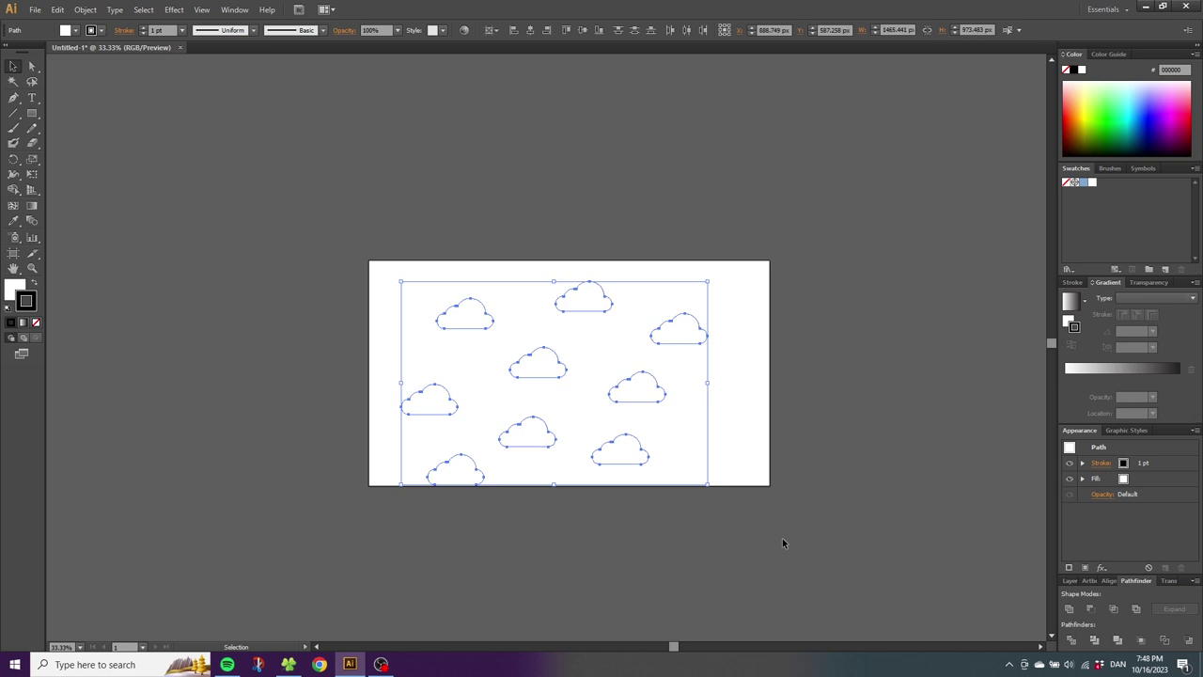
key("Delete")
left_click(16, 289)
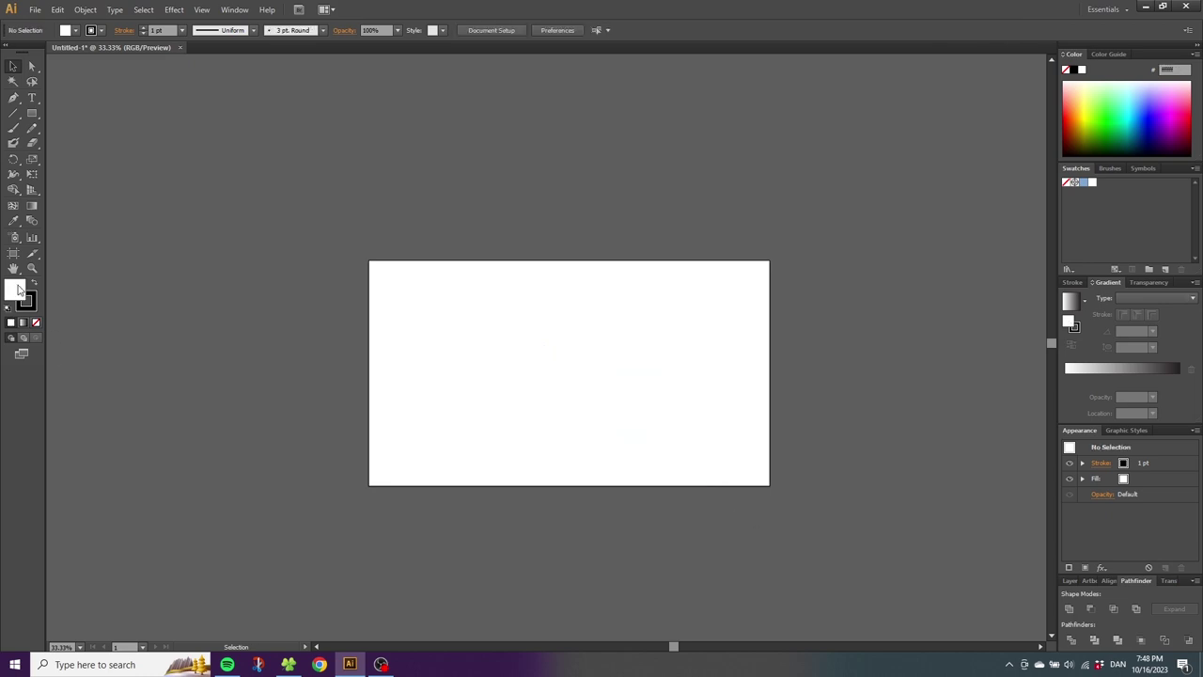
Draw a 1920×1080 rectangle covering the artboard and fill it light blue.
left_click(31, 114)
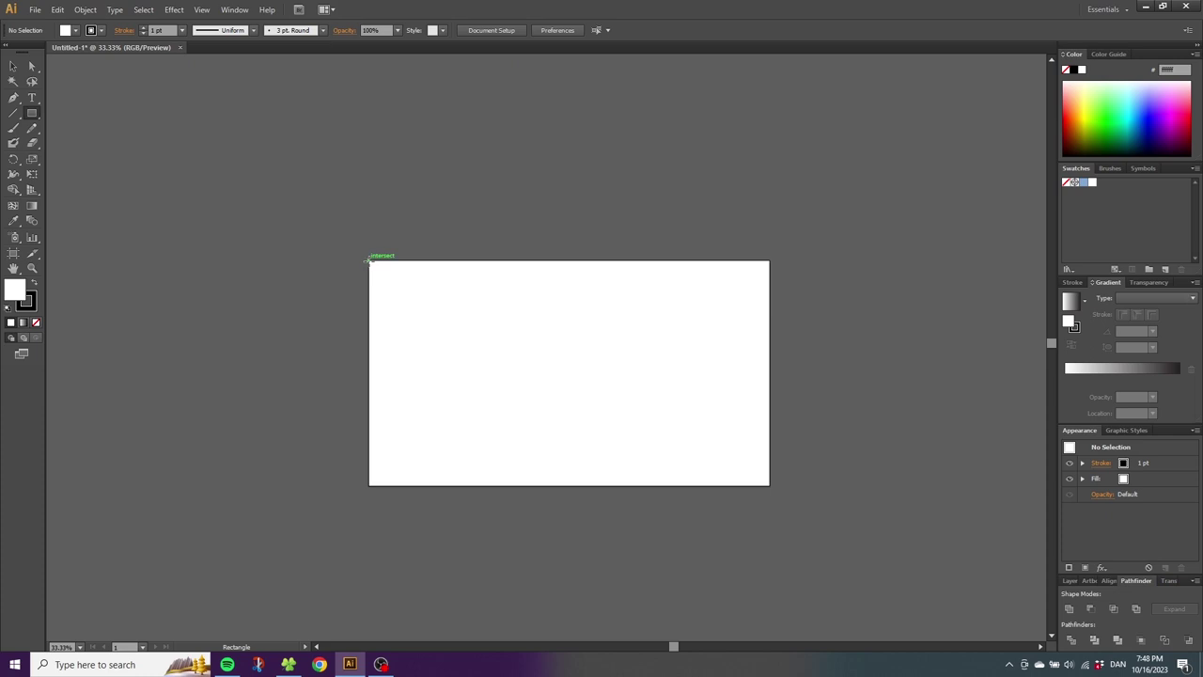
mouse_move(368, 260)
left_mouse_down()
mouse_move(652, 417)
mouse_move(739, 443)
mouse_move(768, 484)
left_mouse_up()
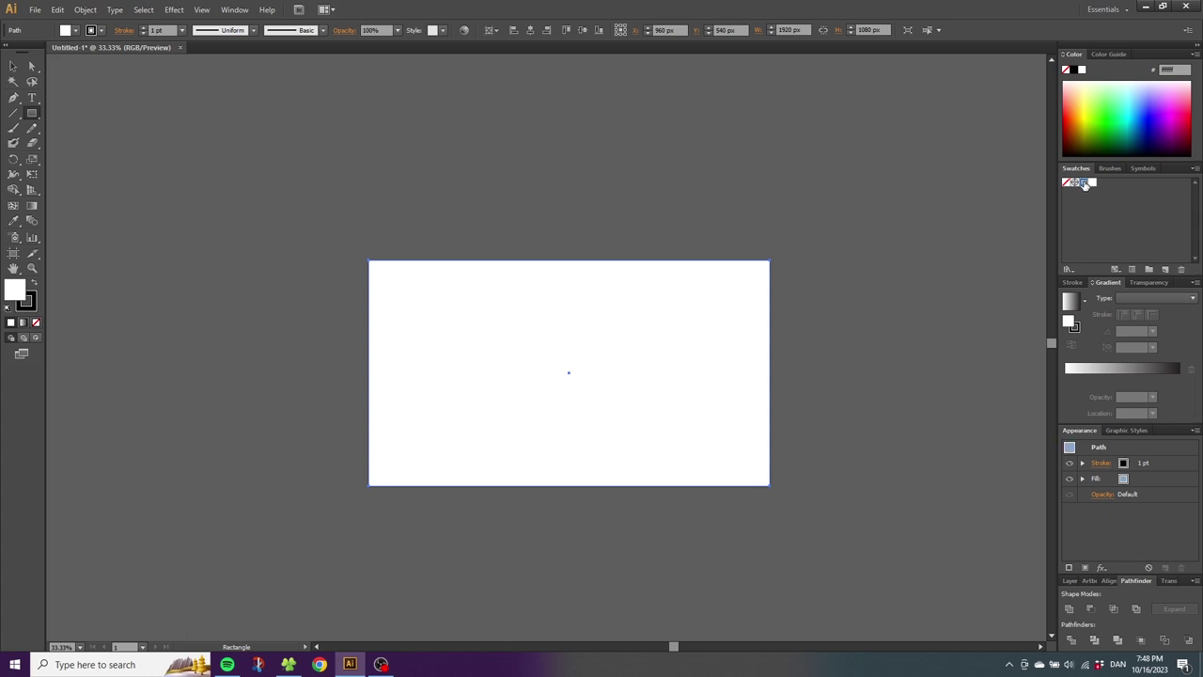
left_click(1081, 184)
Paste a copy of the rectangle in front and fill it with the cloud pattern swatch.
left_click(58, 9)
left_click(78, 70)
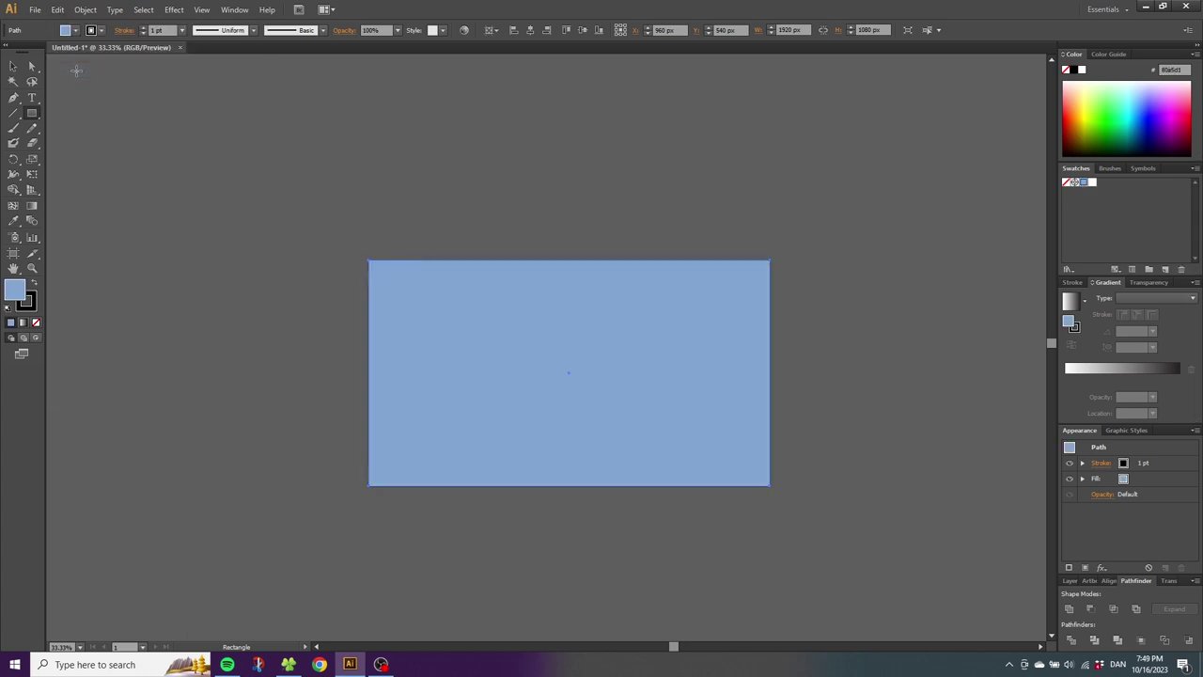
left_click(59, 10)
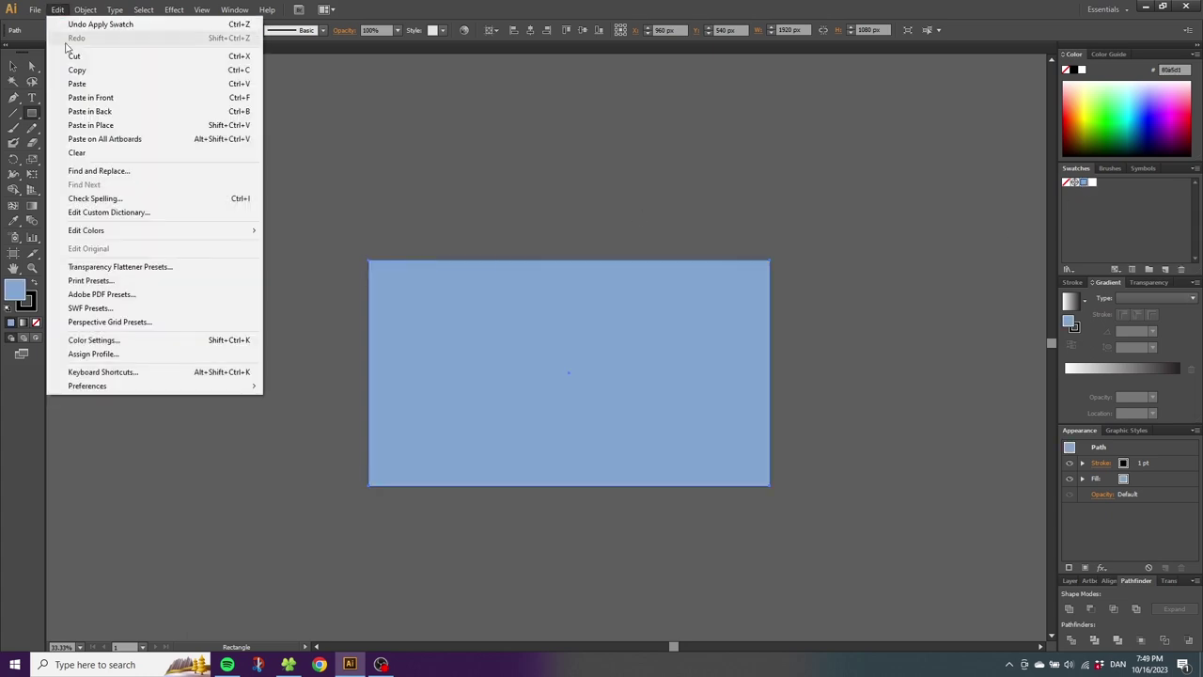
left_click(104, 98)
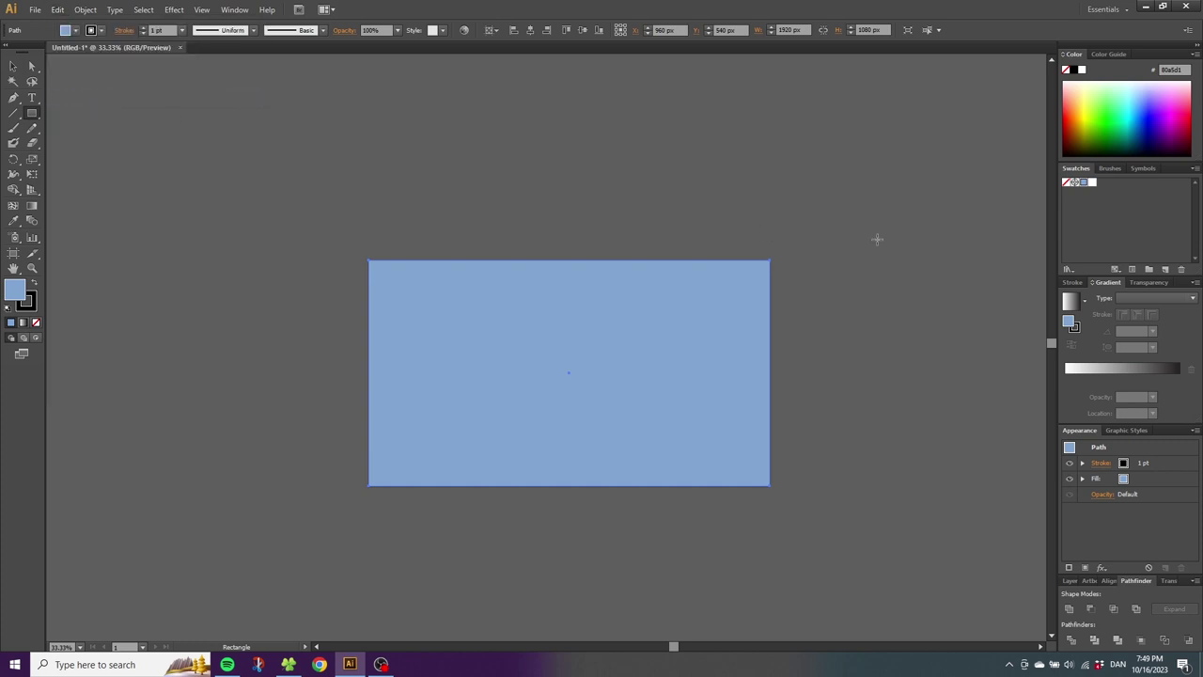
left_click(1091, 183)
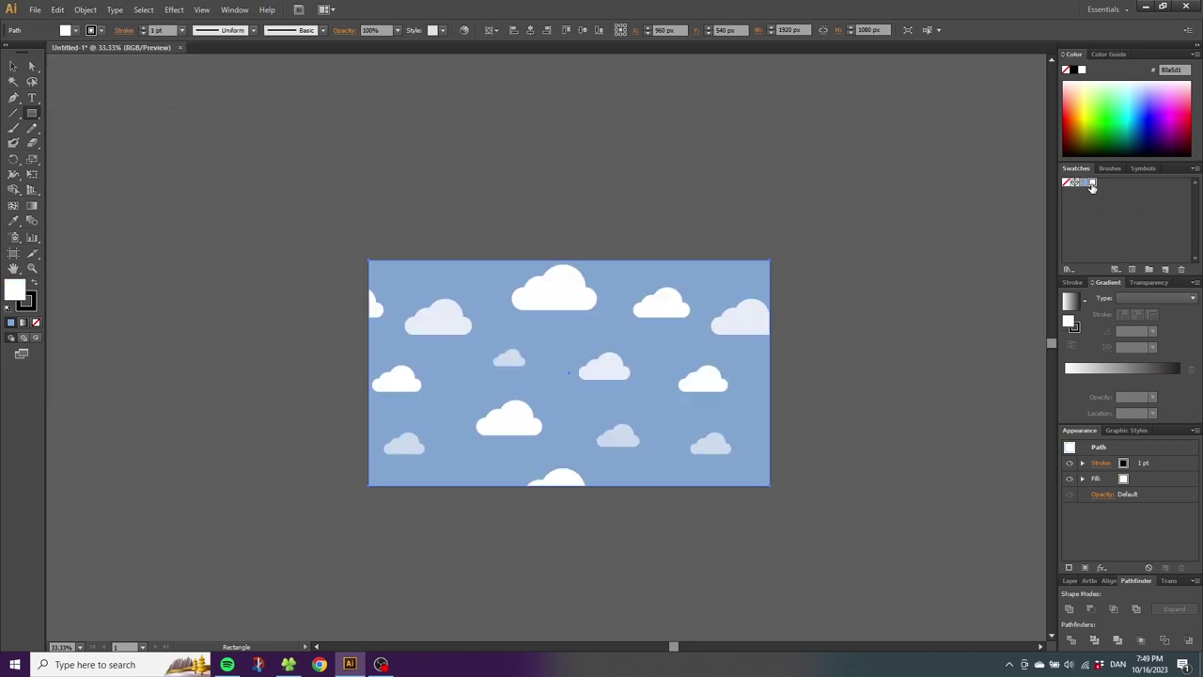